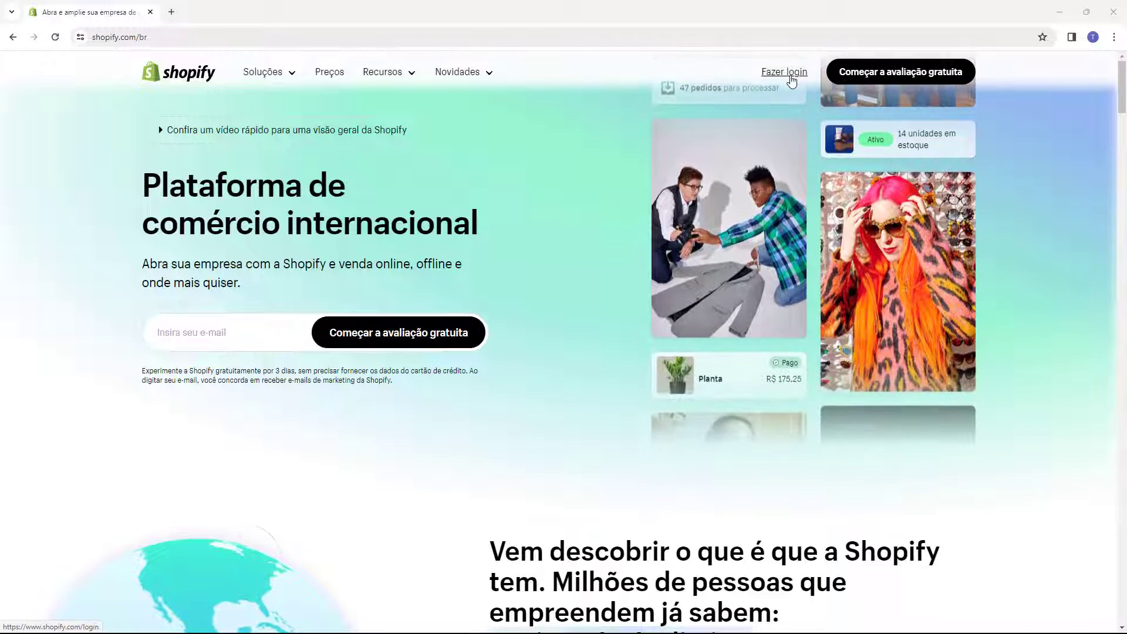
# Step: Log in to the Shopify store admin and start adding a new product
pyautogui.click(784, 71)
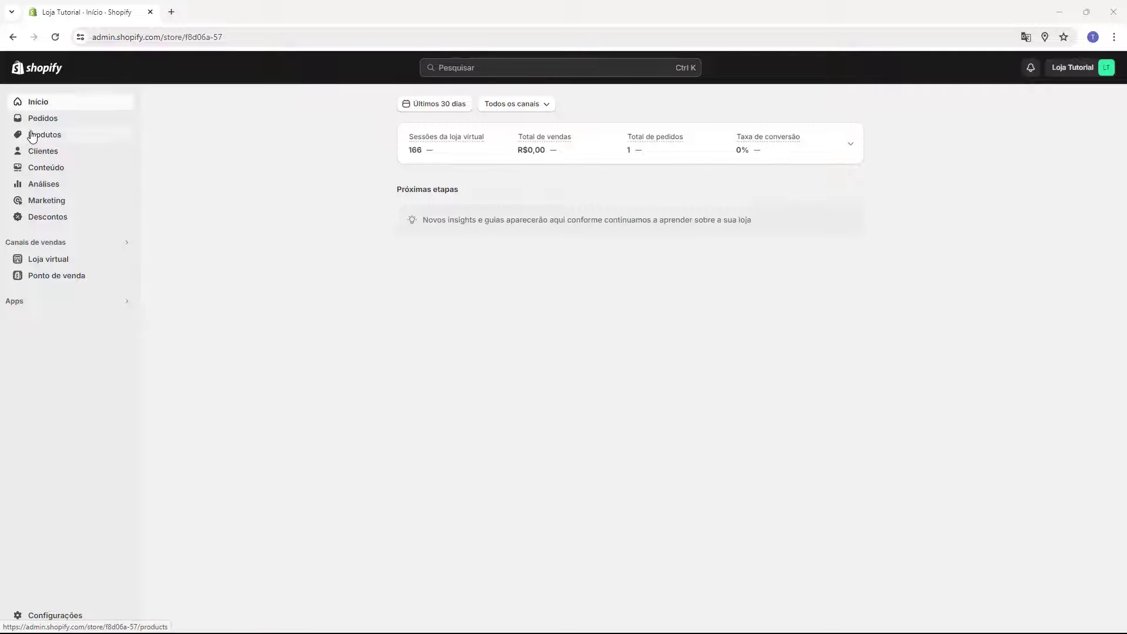
pyautogui.click(59, 141)
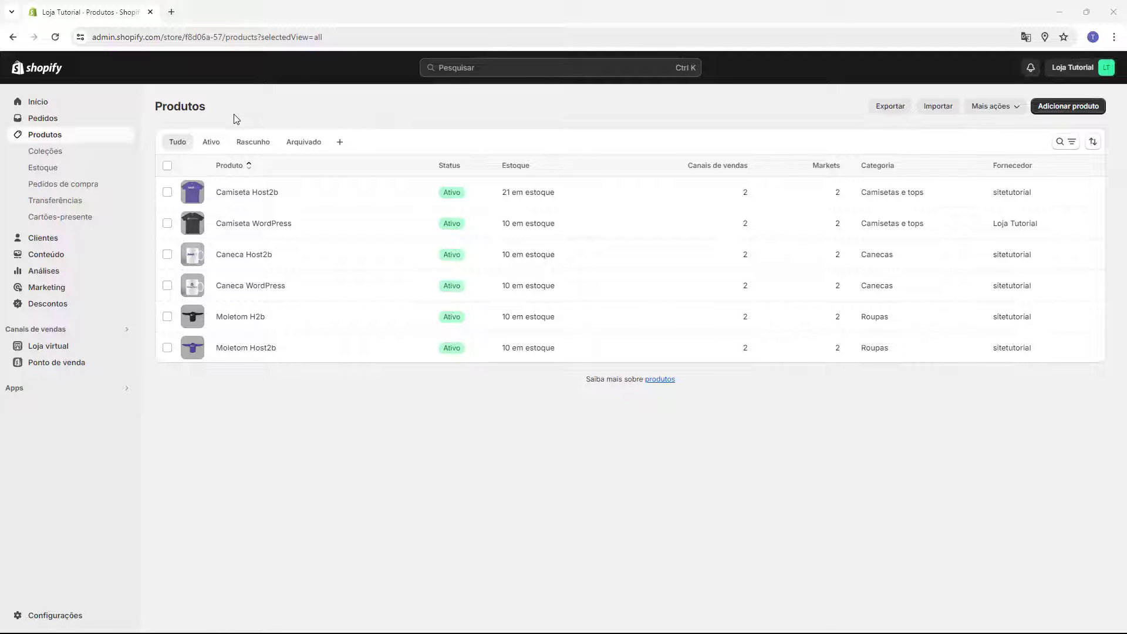
pyautogui.click(1070, 108)
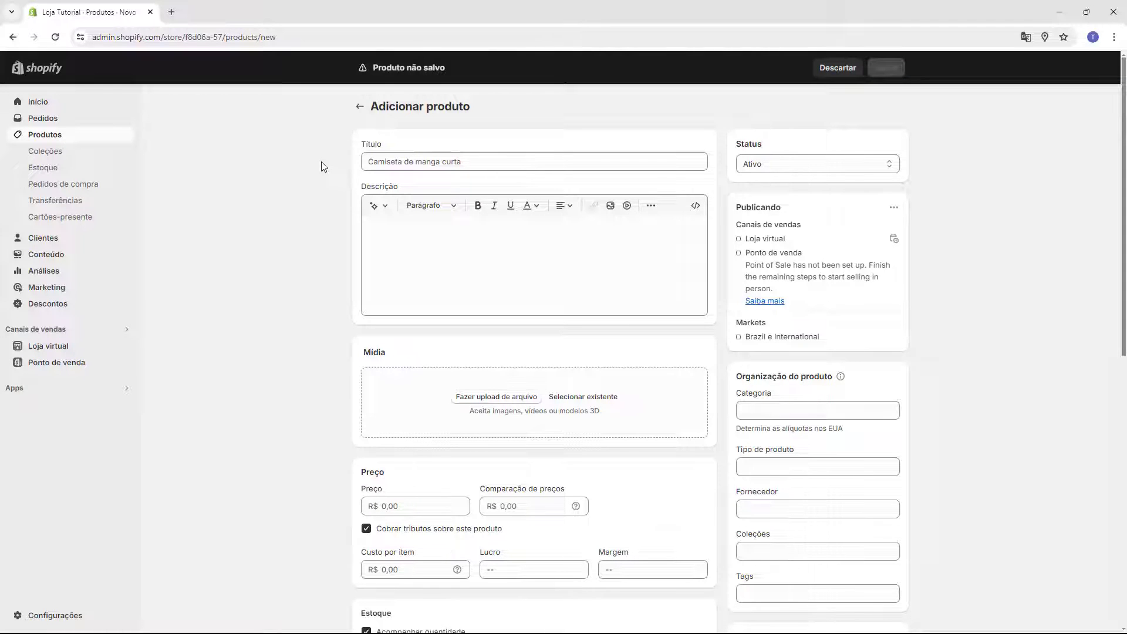
# Step: Title the new product "Camiseta Dormir Não Gera Leads"
pyautogui.moveTo(359, 144); pyautogui.dragTo(385, 151)
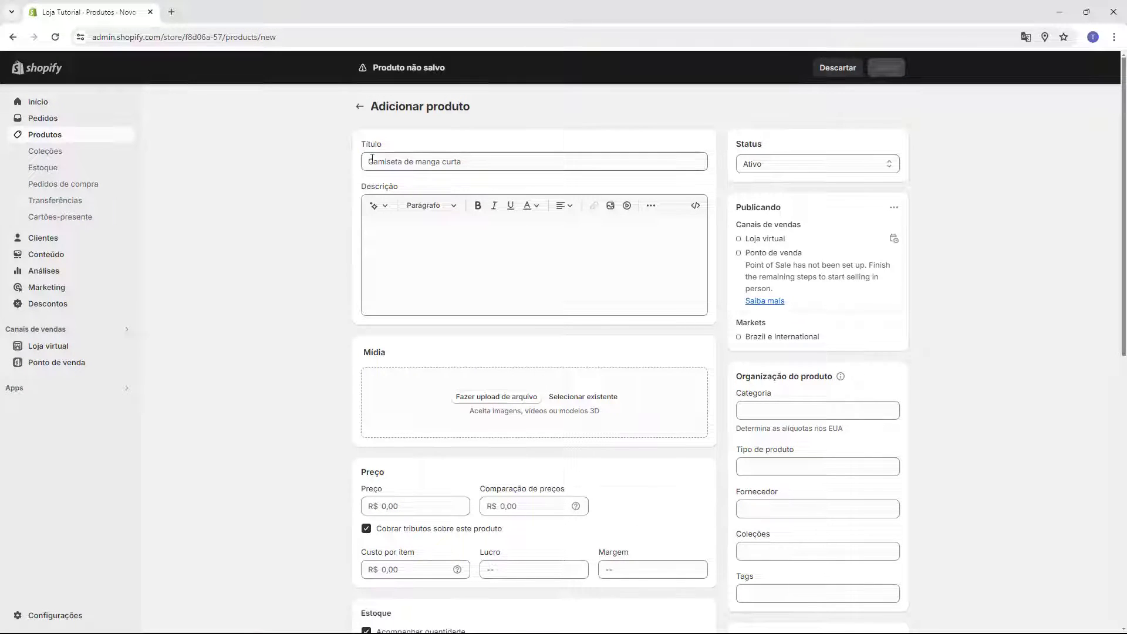
pyautogui.click(461, 159)
pyautogui.write('Ca')
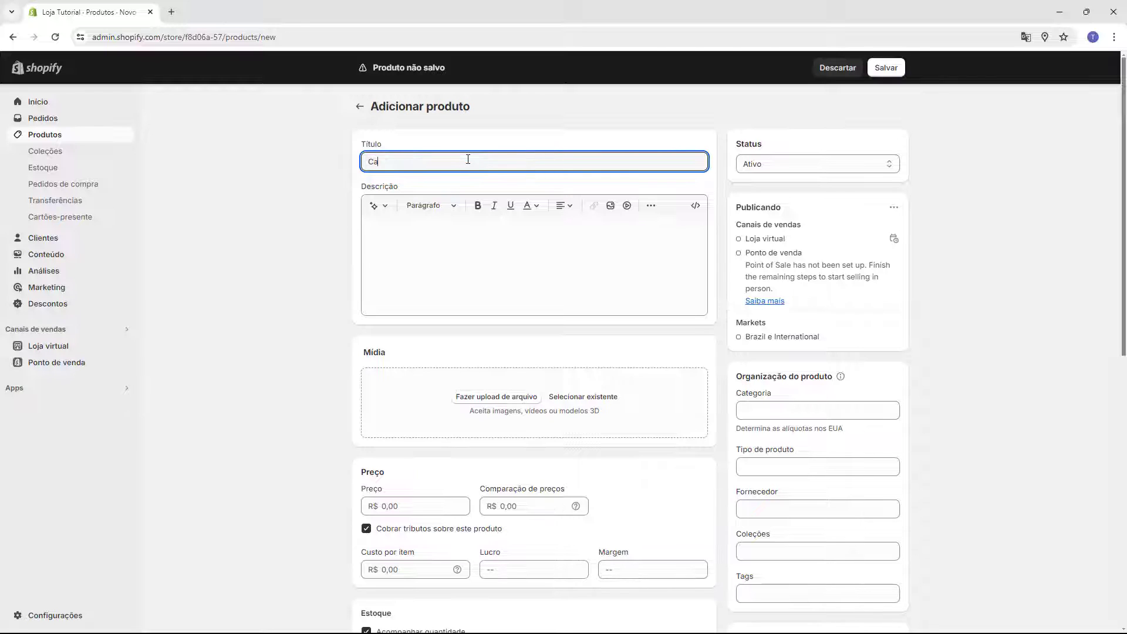
pyautogui.write('miseta Dormir Não Gera Leads')
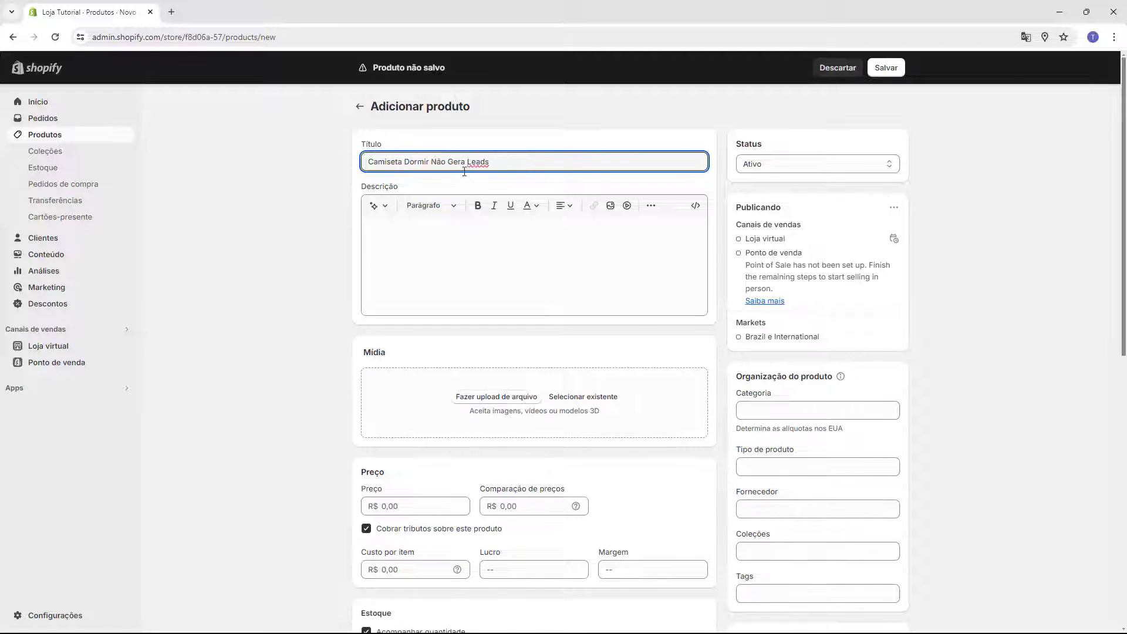
pyautogui.click(406, 147)
# Step: Fill in the description with the shirt's fabric and printing details plus the measurements for sizes P, M, G and GG
pyautogui.click(402, 244)
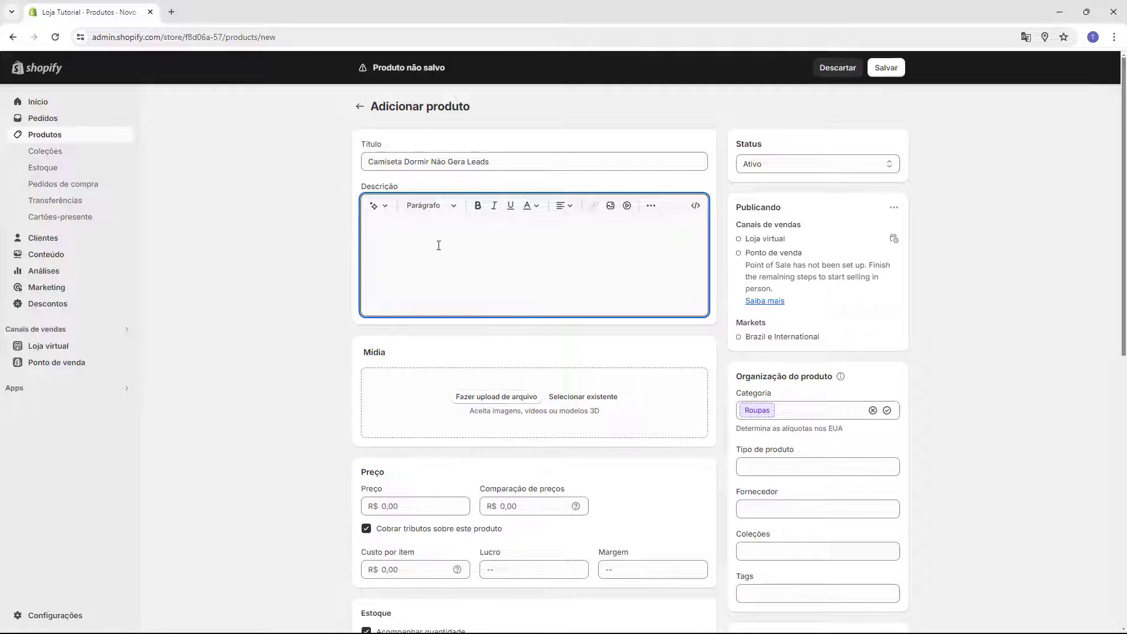
pyautogui.write('Utilizamos na confecção de nossas camisetas meia malha 100% algodão fio 30 penteada. Estampamos cada uma a mão, usando tinta a base de água, garantindo maior qualidade e durabilidade para você!  Tamanhos da sua Camiseta:  P – Tamanho da base até a gola 64 cm Largura barriga lado a lado 46 cm Tamanho damanga 15cm  M – Tamanho da base até a gola 66 cm Largura barriga lado a lado 50 cm Tamanho damanga 17cm  G – Tamanho da base até a gola 72 cm Largura barriga lado a lado 54 cm Tamanho damanga 17cm  GG – Tamanho da base até a gola 76 cm Largura barriga lado a lado 55 cm Tamanho damanga 18cm')
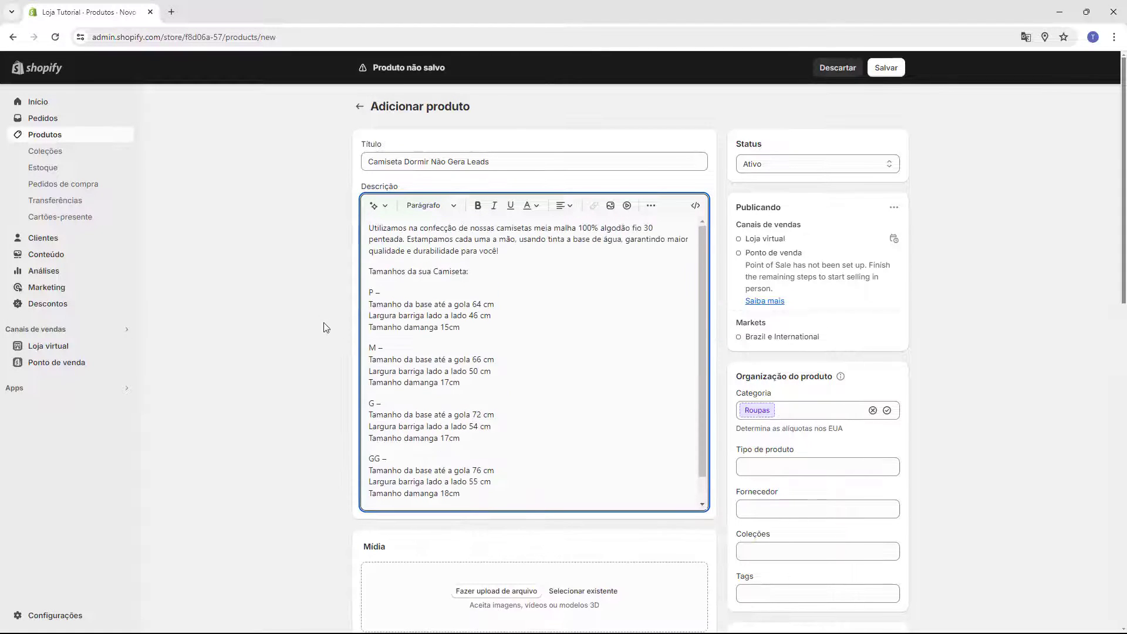
pyautogui.click(284, 252)
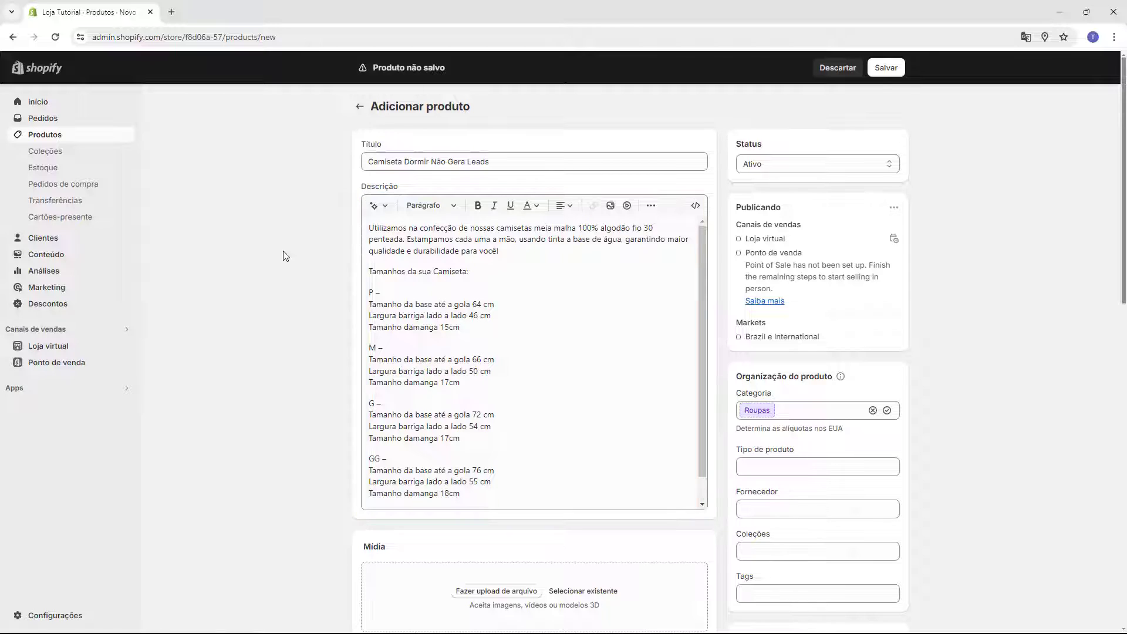
# Step: Upload the five shirt images 1-1, 1-2, 1-3, 2 and 3 from the Tutorial folder as product media
pyautogui.scroll(-4, 274, 182)
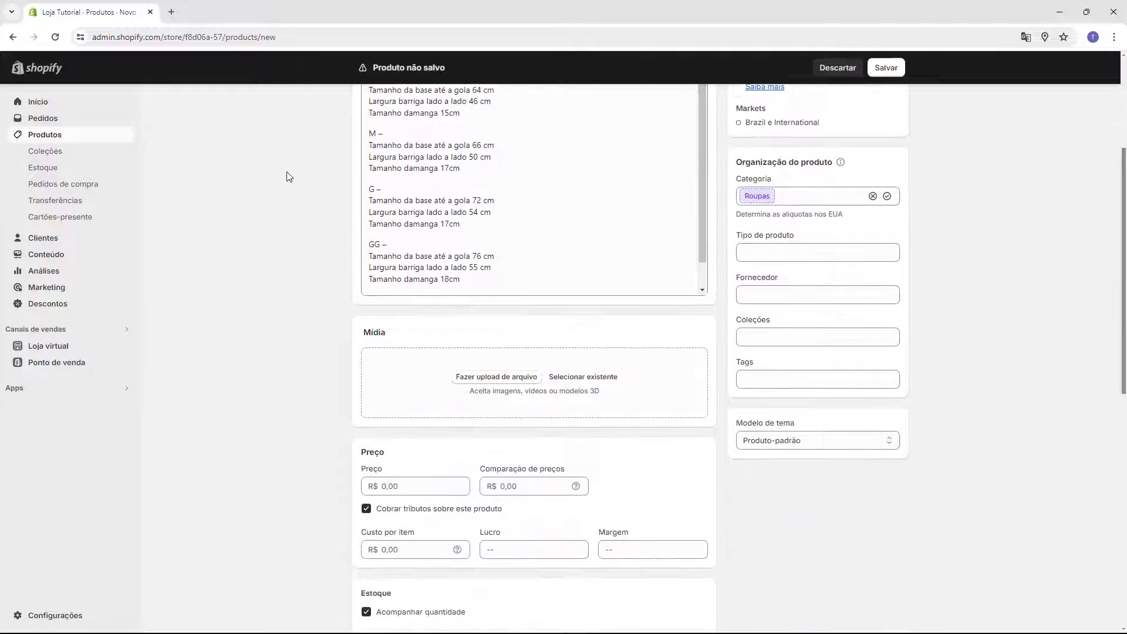
pyautogui.moveTo(365, 323); pyautogui.dragTo(397, 314)
pyautogui.click(397, 315)
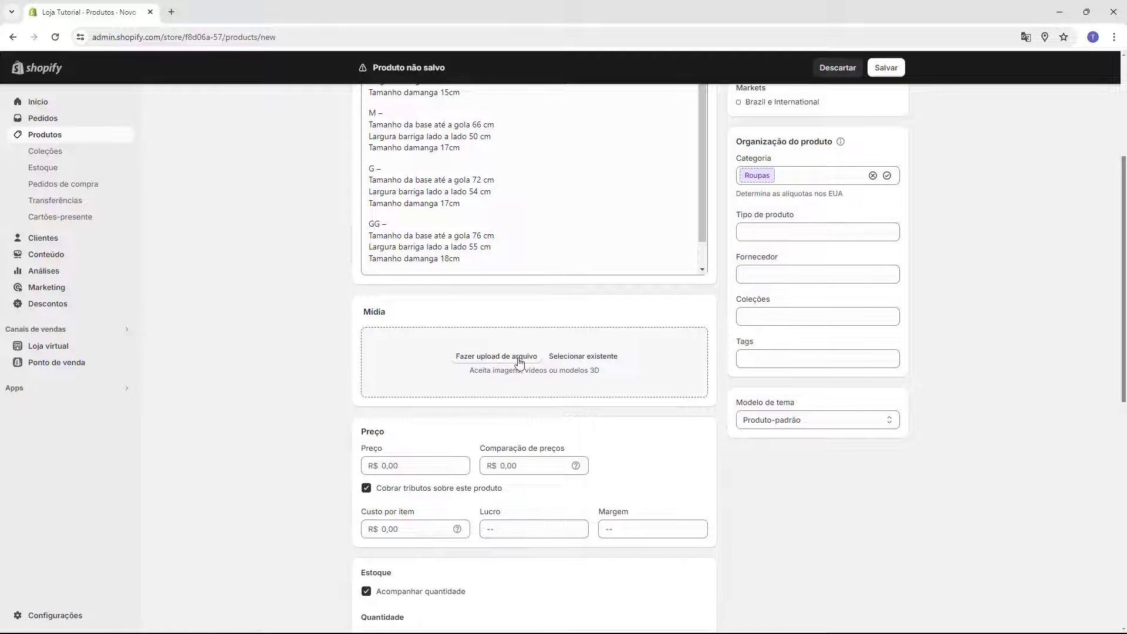
pyautogui.click(496, 357)
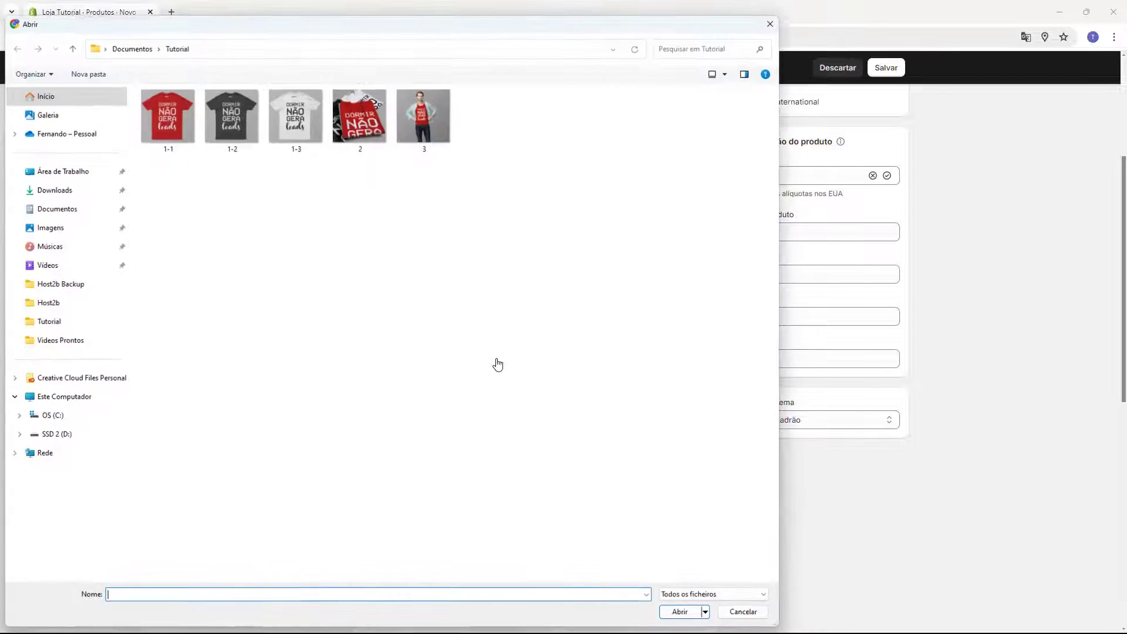
pyautogui.moveTo(488, 199); pyautogui.dragTo(160, 150)
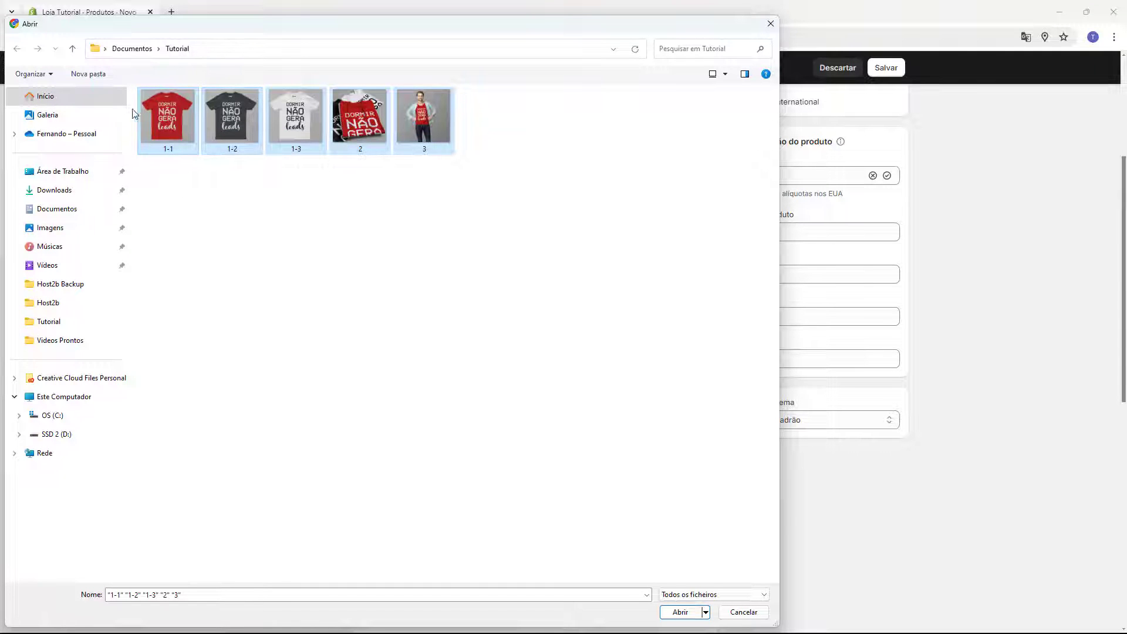
pyautogui.click(678, 621)
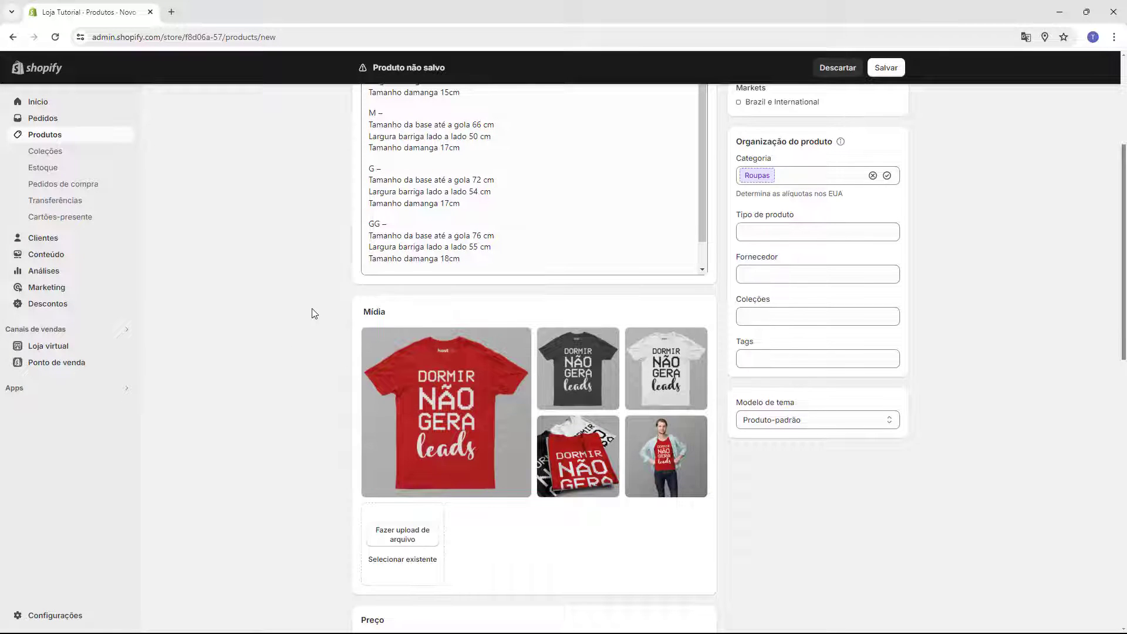
# Step: Set the product's shipping weight to 250 g
pyautogui.scroll(-5, 314, 313)
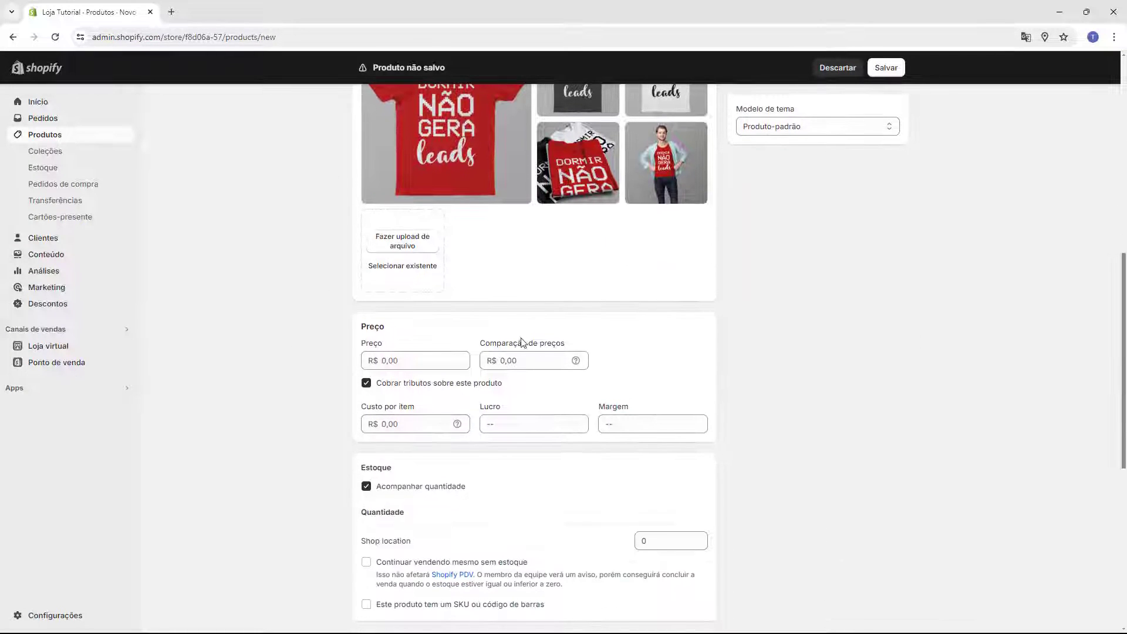
pyautogui.scroll(-1, 360, 352)
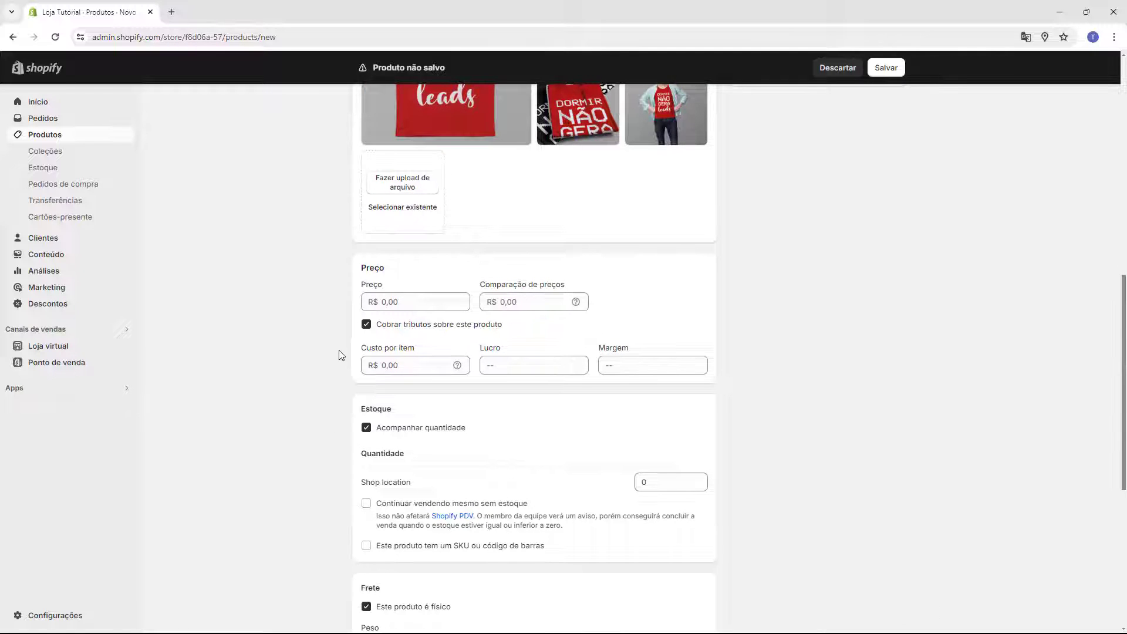
pyautogui.scroll(-4, 339, 355)
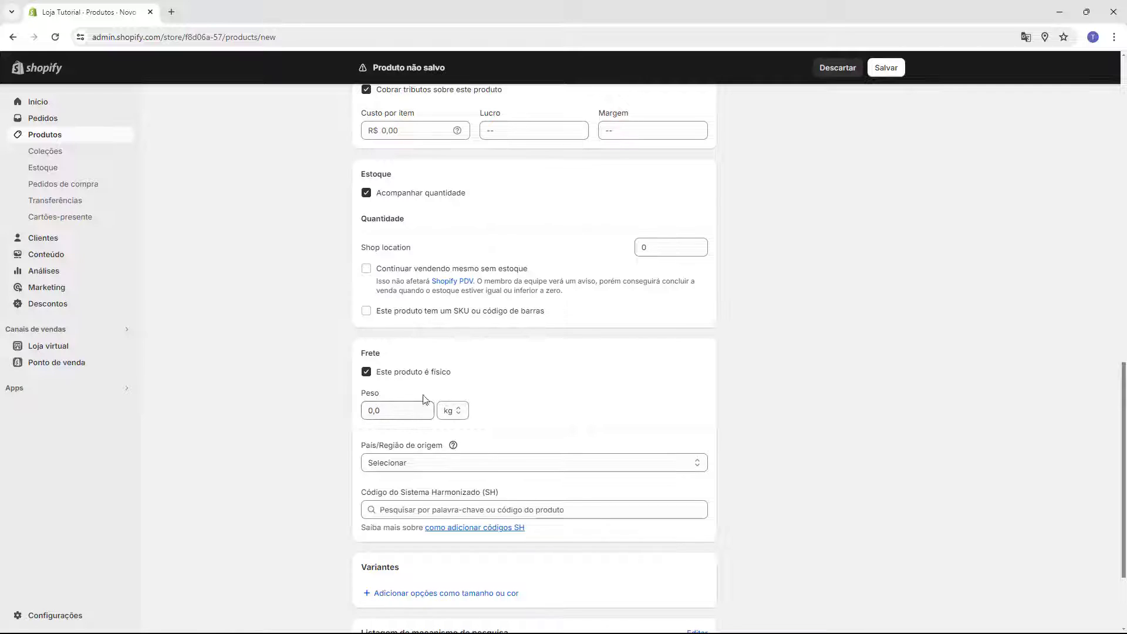
pyautogui.click(452, 410)
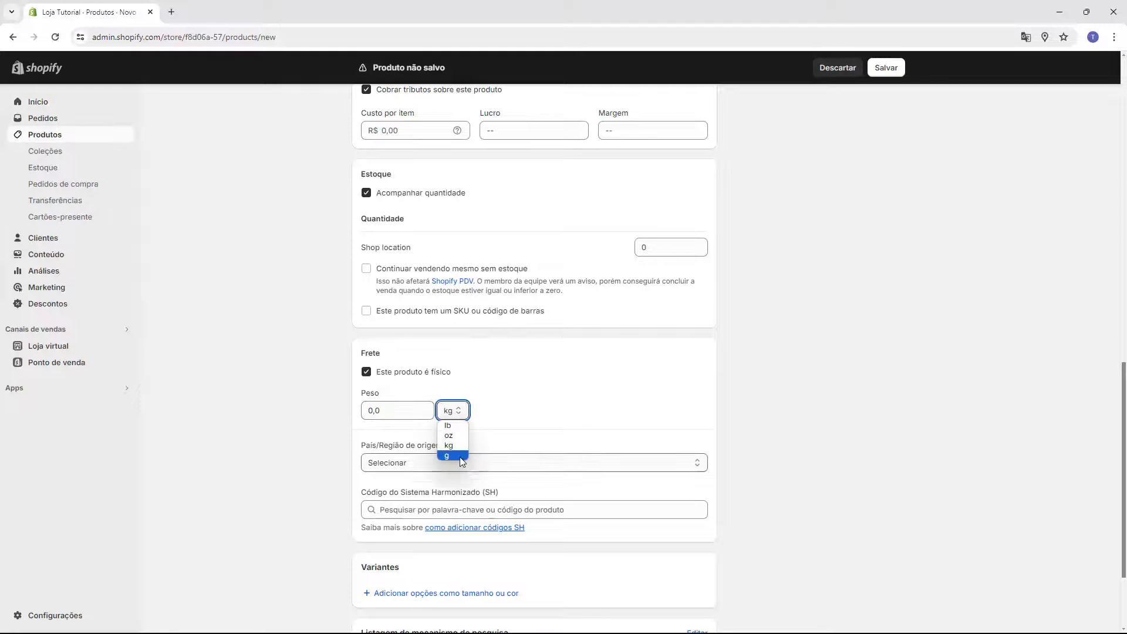
pyautogui.click(453, 456)
pyautogui.moveTo(365, 411); pyautogui.dragTo(399, 412)
pyautogui.write('250')
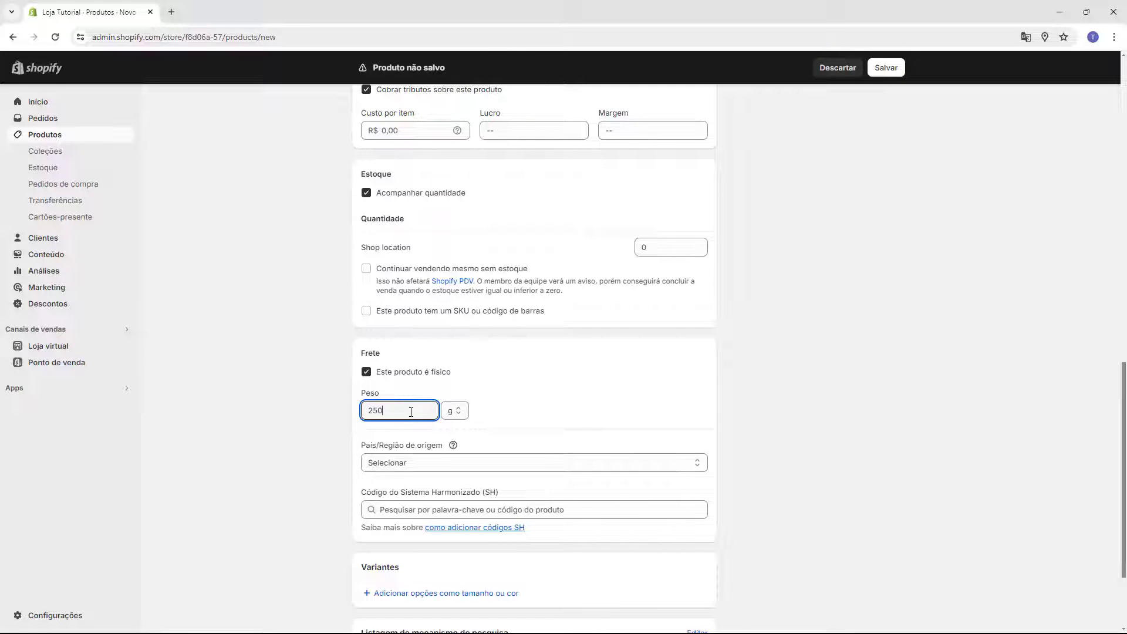
pyautogui.click(498, 409)
# Step: Add a product variant option named Tamanho
pyautogui.scroll(-2, 340, 380)
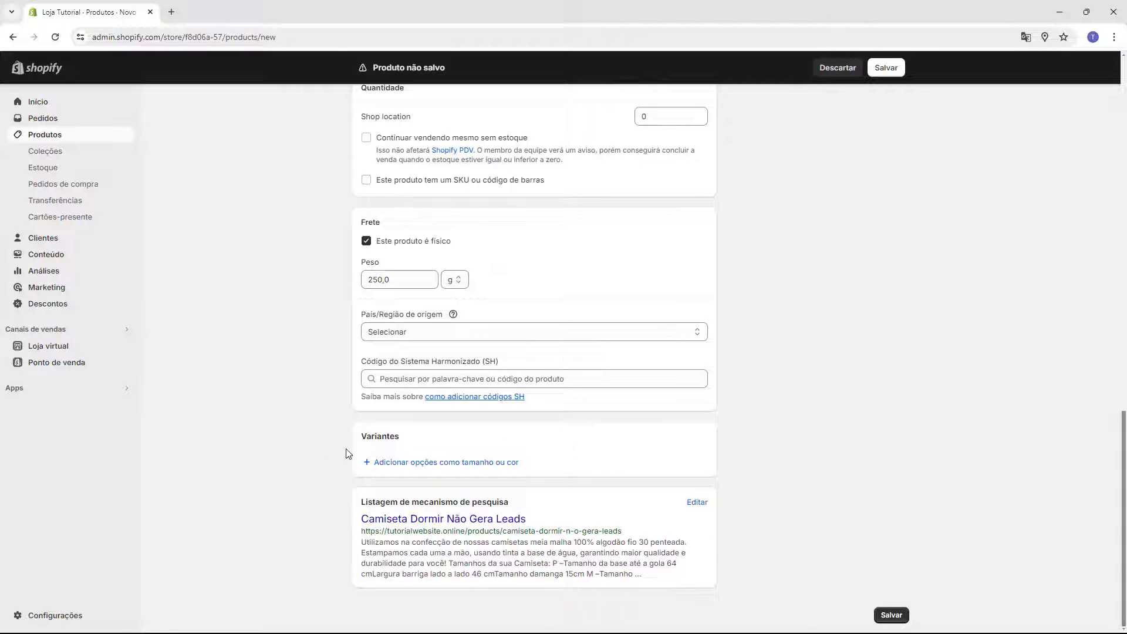
pyautogui.moveTo(360, 438); pyautogui.dragTo(410, 442)
pyautogui.click(405, 430)
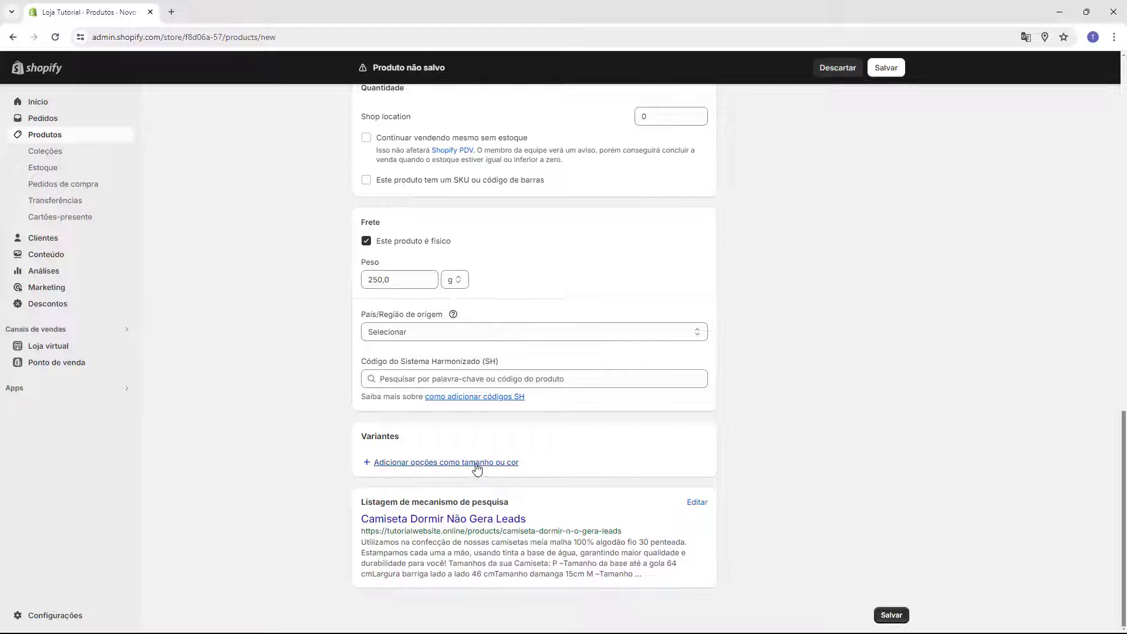
pyautogui.click(428, 463)
pyautogui.scroll(-1, 405, 453)
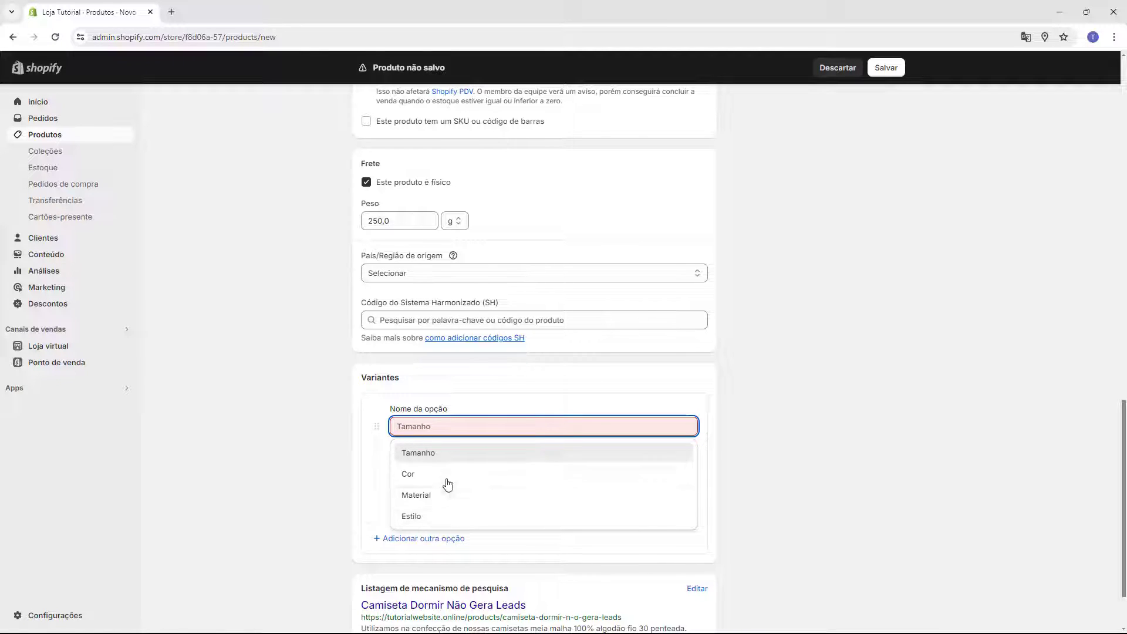
pyautogui.click(440, 457)
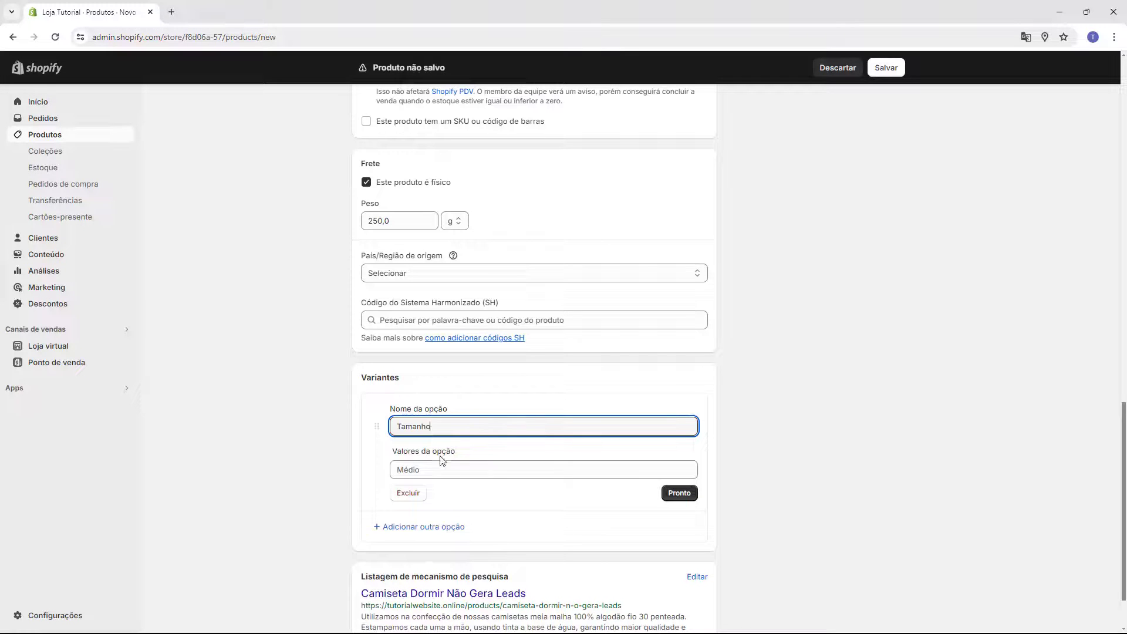
# Step: Give the Tamanho option the values P, M, G and GG and finish editing it
pyautogui.click(442, 470)
pyautogui.click(398, 455)
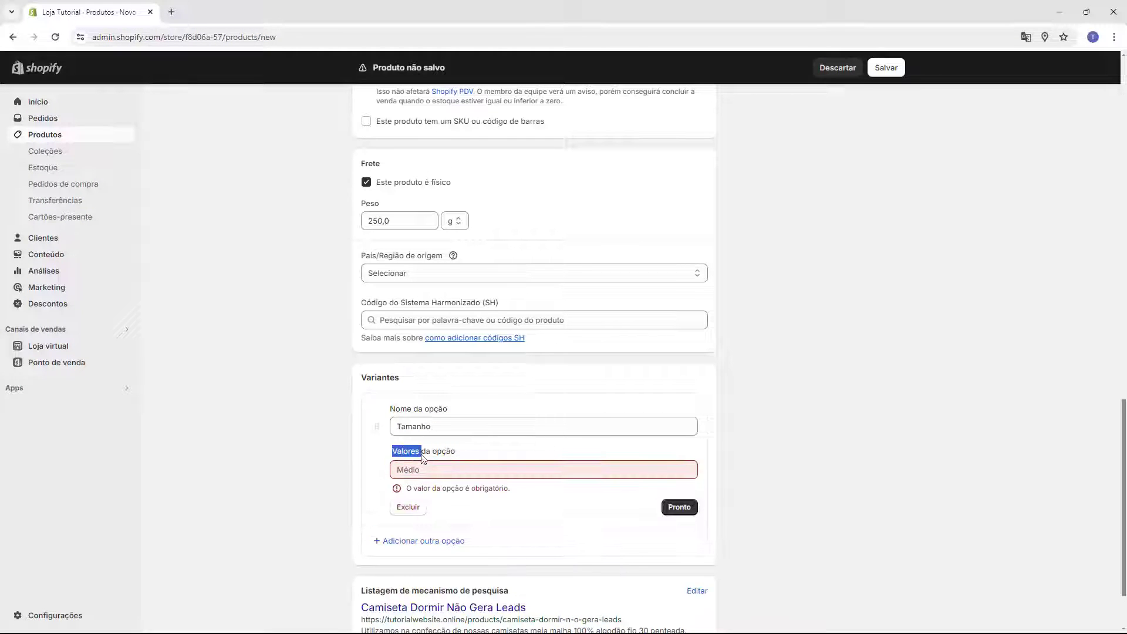
pyautogui.click(421, 465)
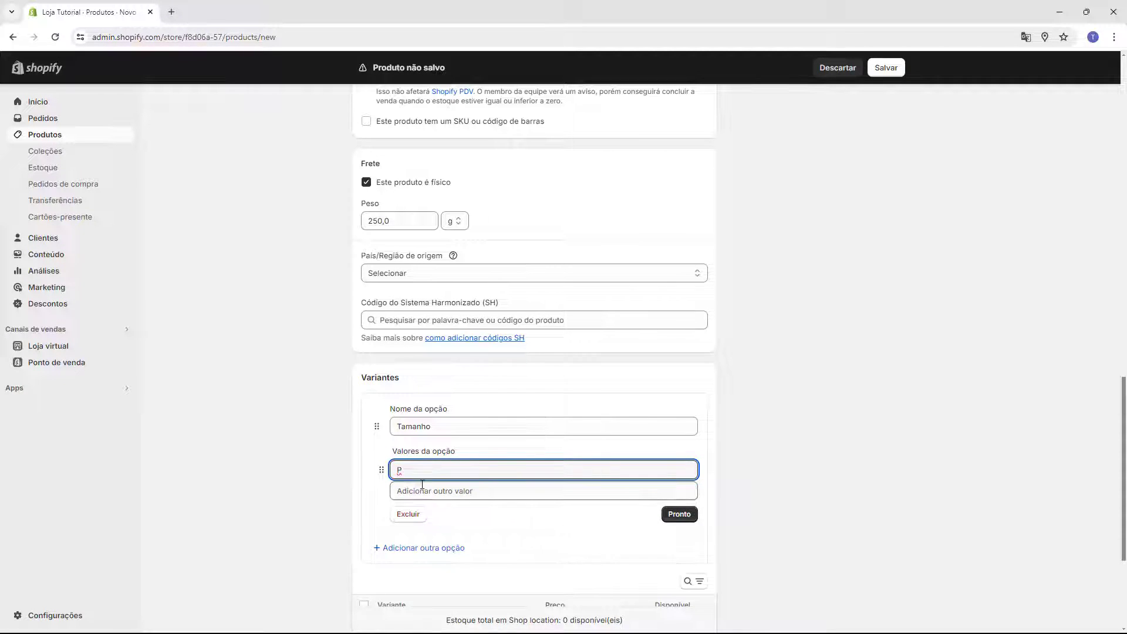
pyautogui.click(453, 493)
pyautogui.write('M')
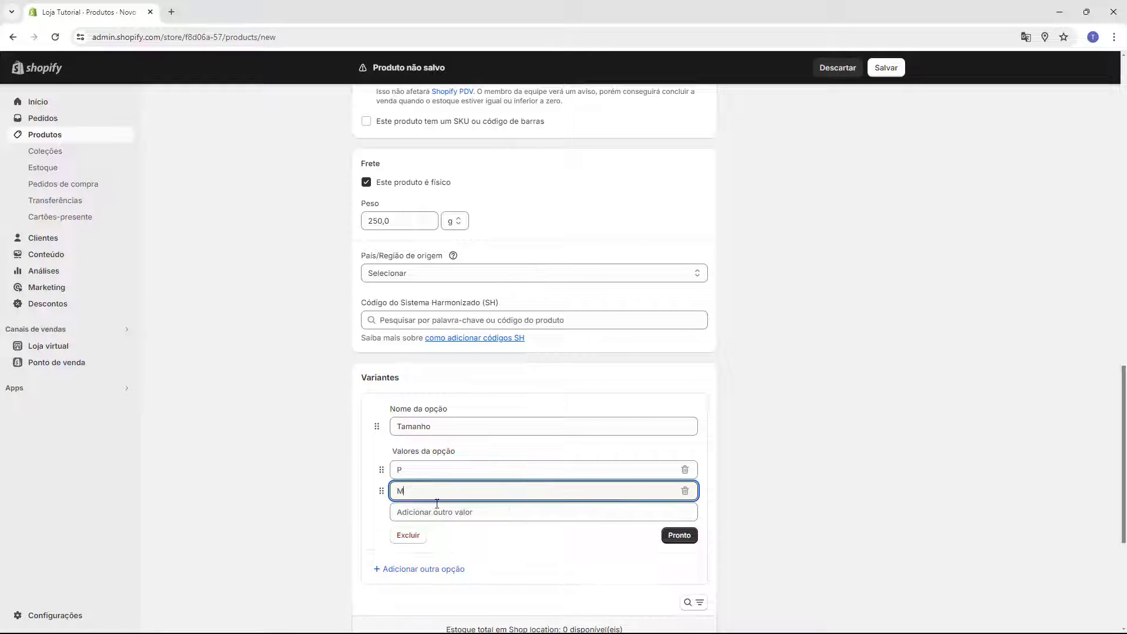
pyautogui.click(435, 511)
pyautogui.write('G')
pyautogui.click(435, 533)
pyautogui.write('GG')
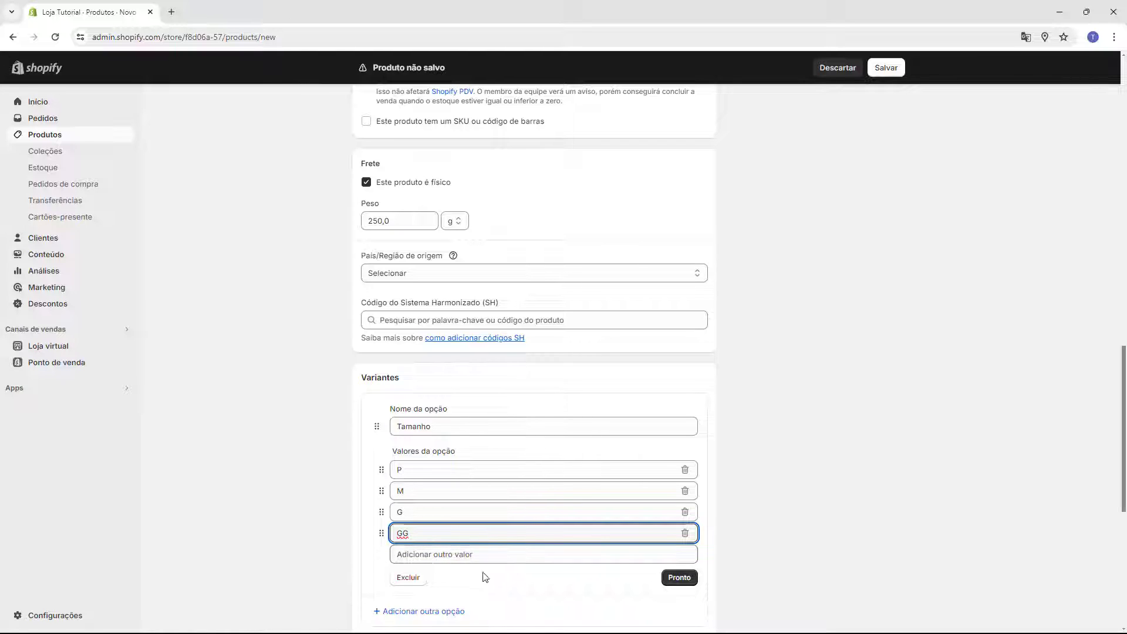
pyautogui.click(370, 557)
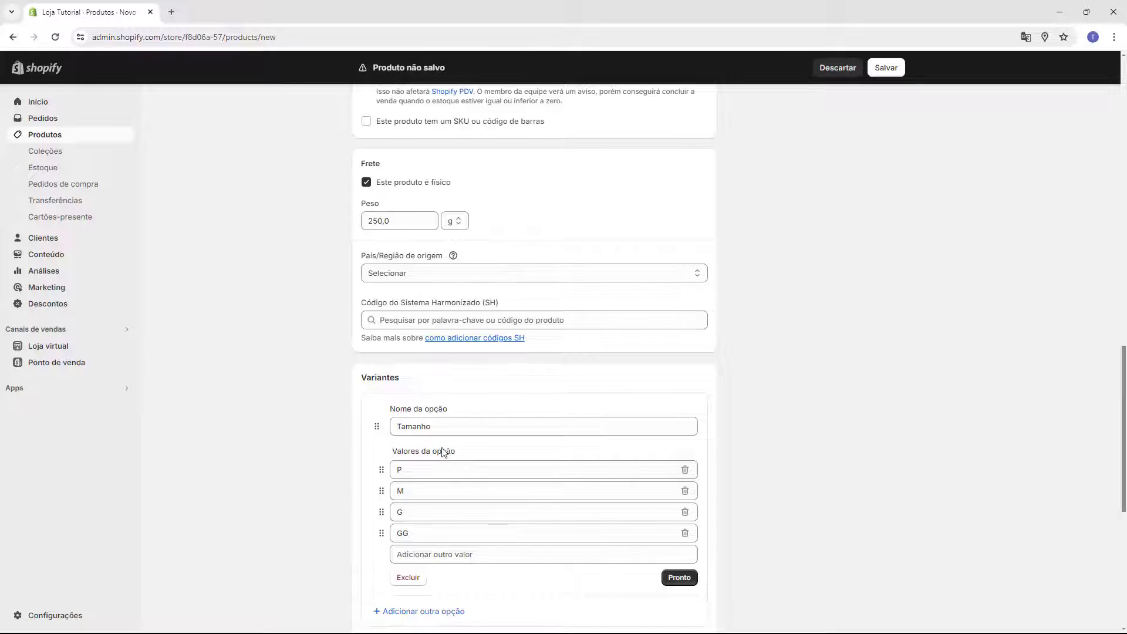
pyautogui.click(678, 578)
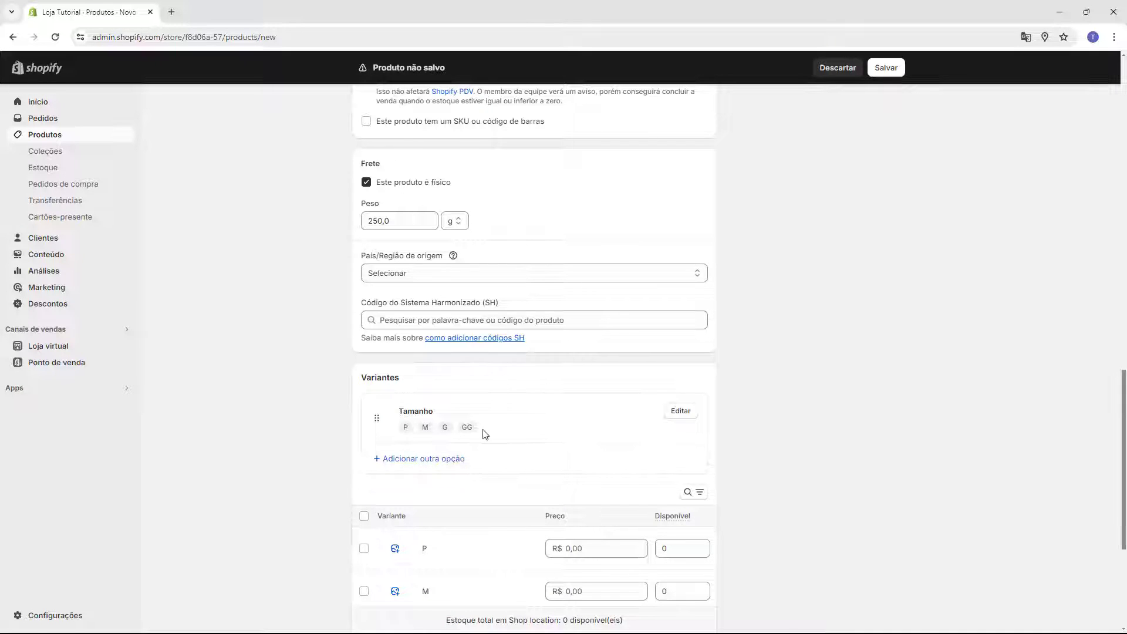
# Step: Add a second product variant option named Cor
pyautogui.scroll(-1, 423, 411)
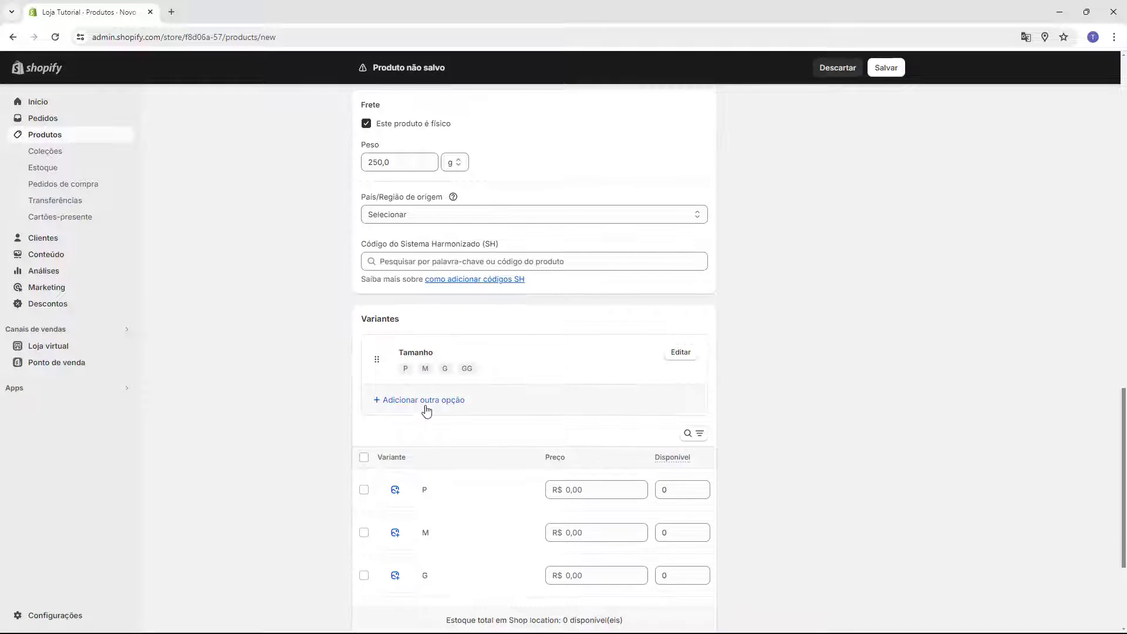
pyautogui.scroll(-2, 446, 352)
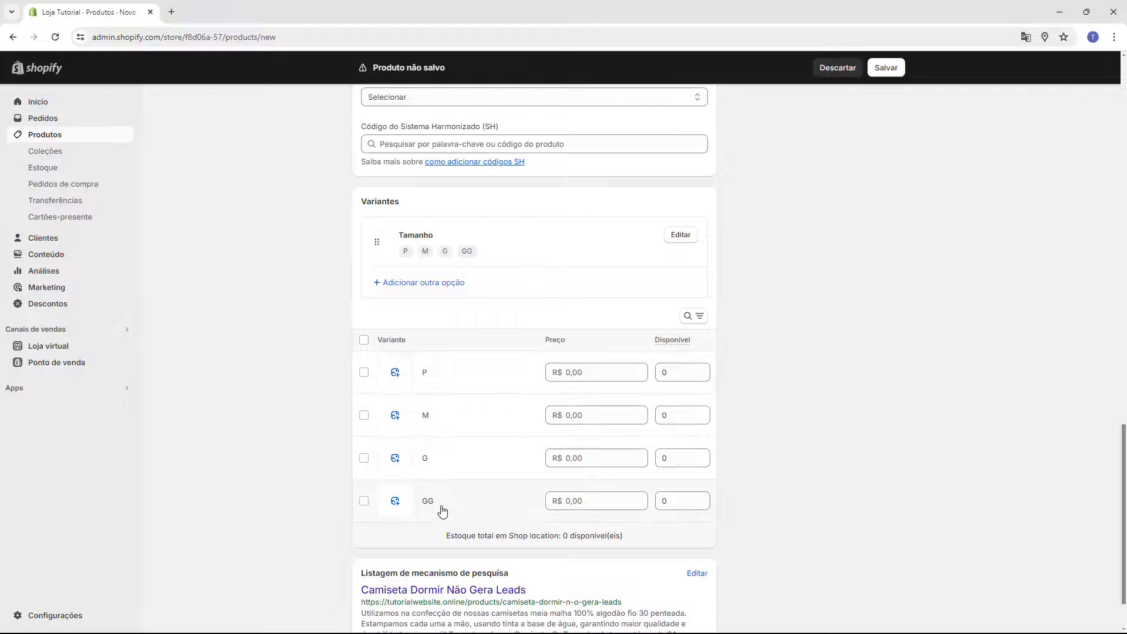
pyautogui.scroll(8, 389, 435)
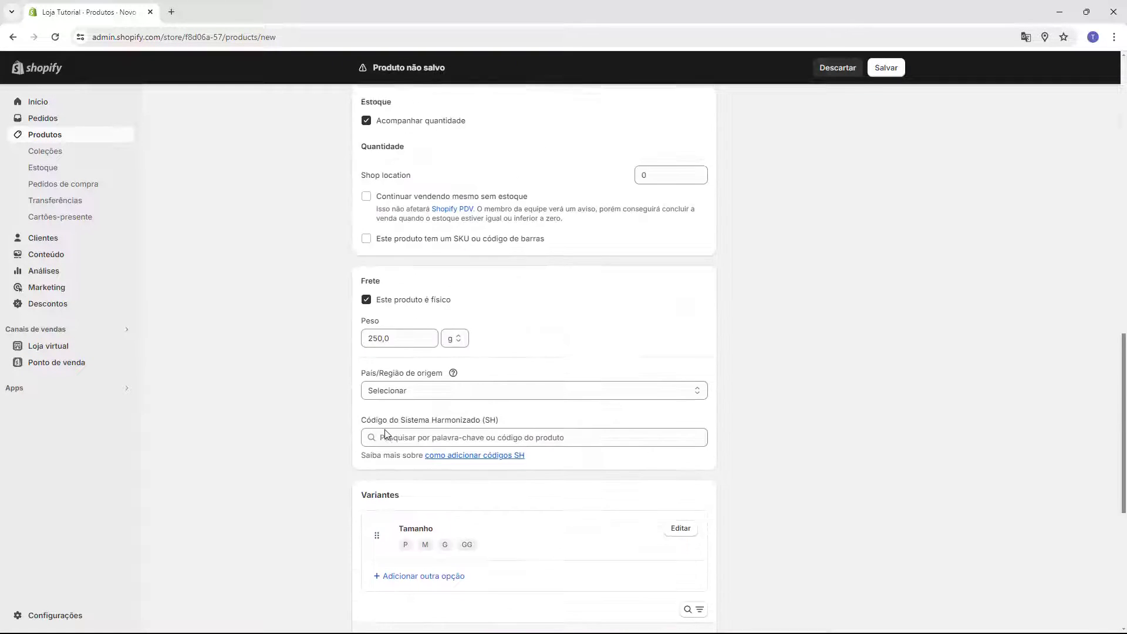
pyautogui.scroll(6, 387, 435)
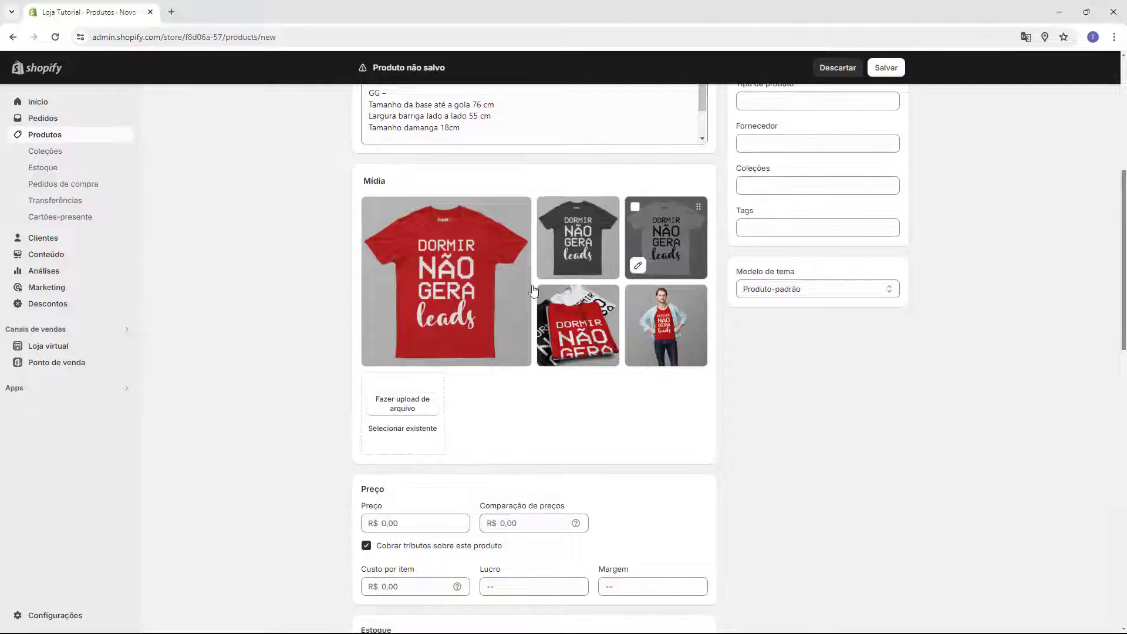
pyautogui.scroll(-2, 402, 320)
pyautogui.scroll(-10, 321, 276)
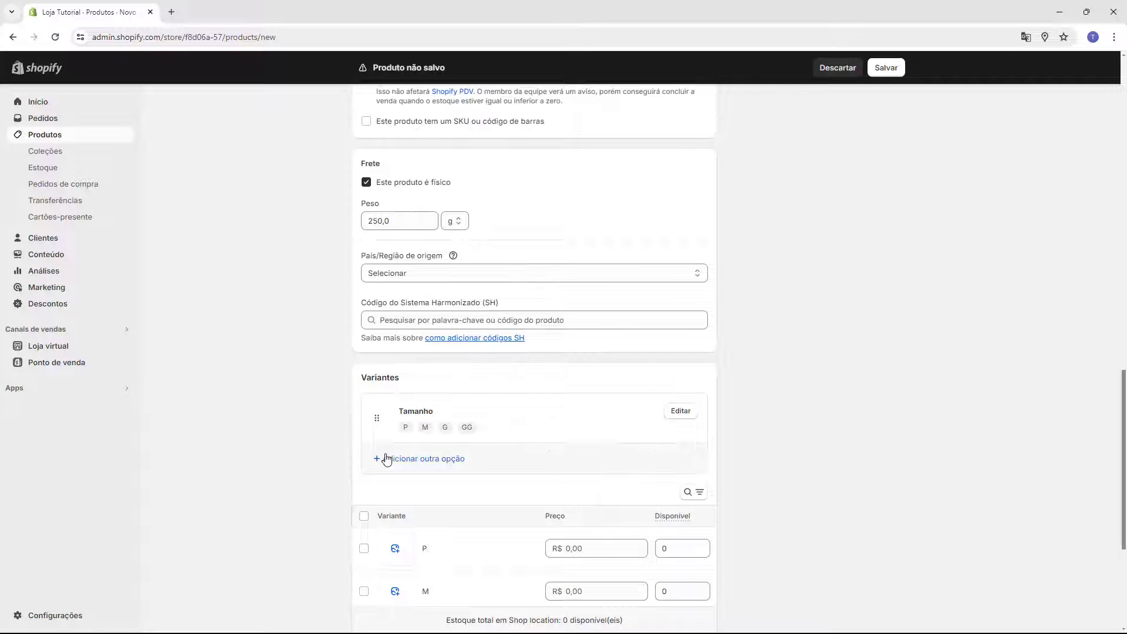
pyautogui.click(426, 465)
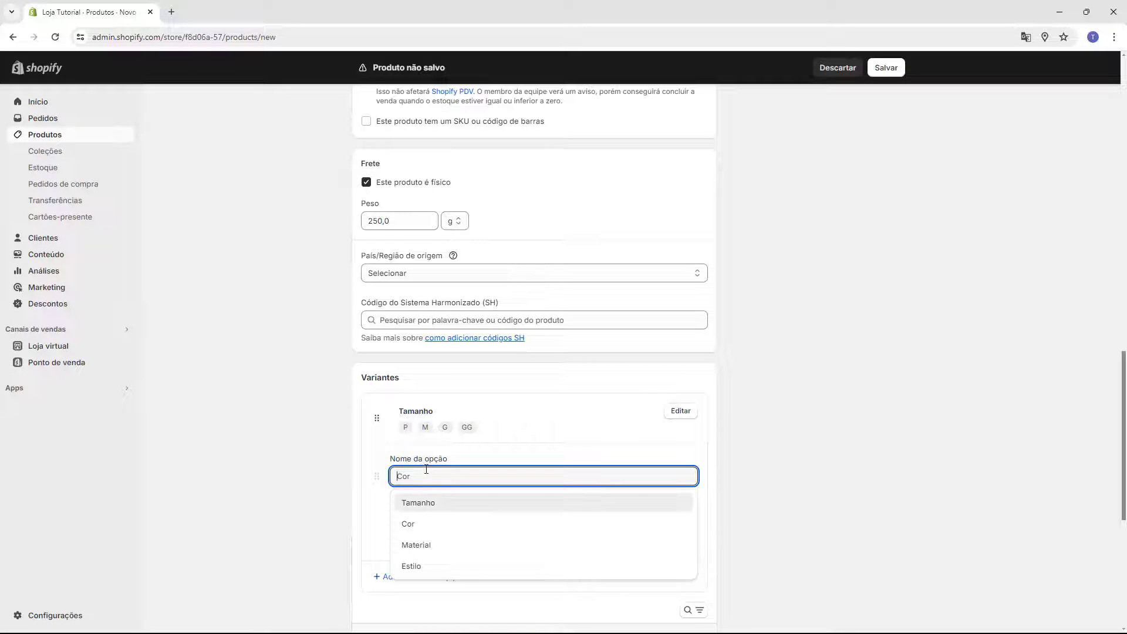
pyautogui.click(418, 530)
# Step: Give the Cor option the values Vermelho, Preto and Branco and finish editing it
pyautogui.click(427, 520)
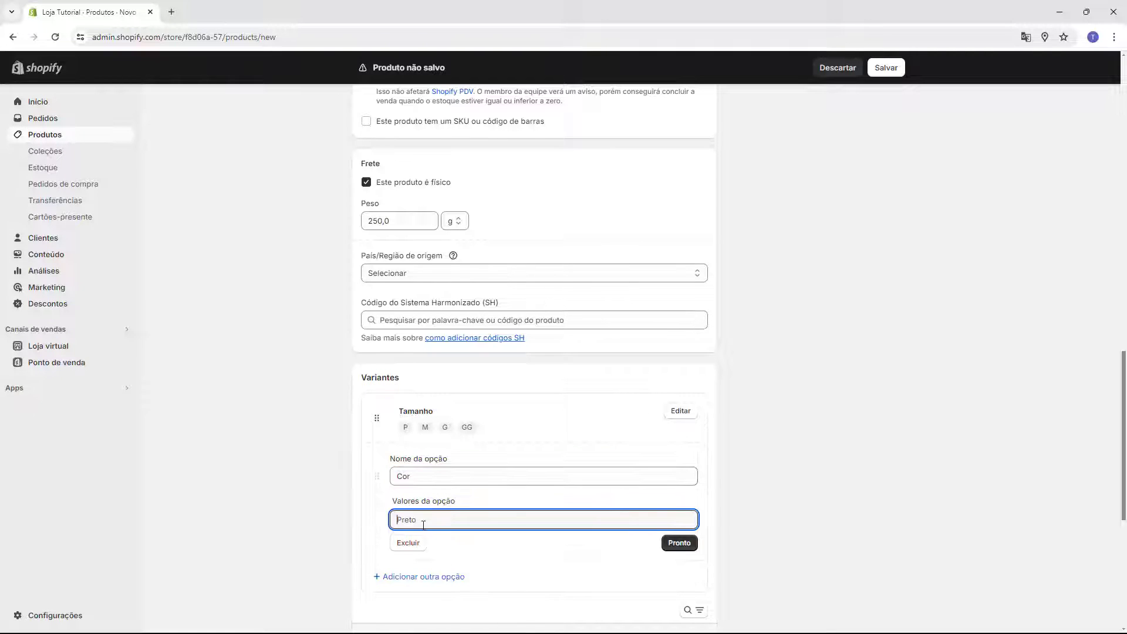
pyautogui.write('Ve')
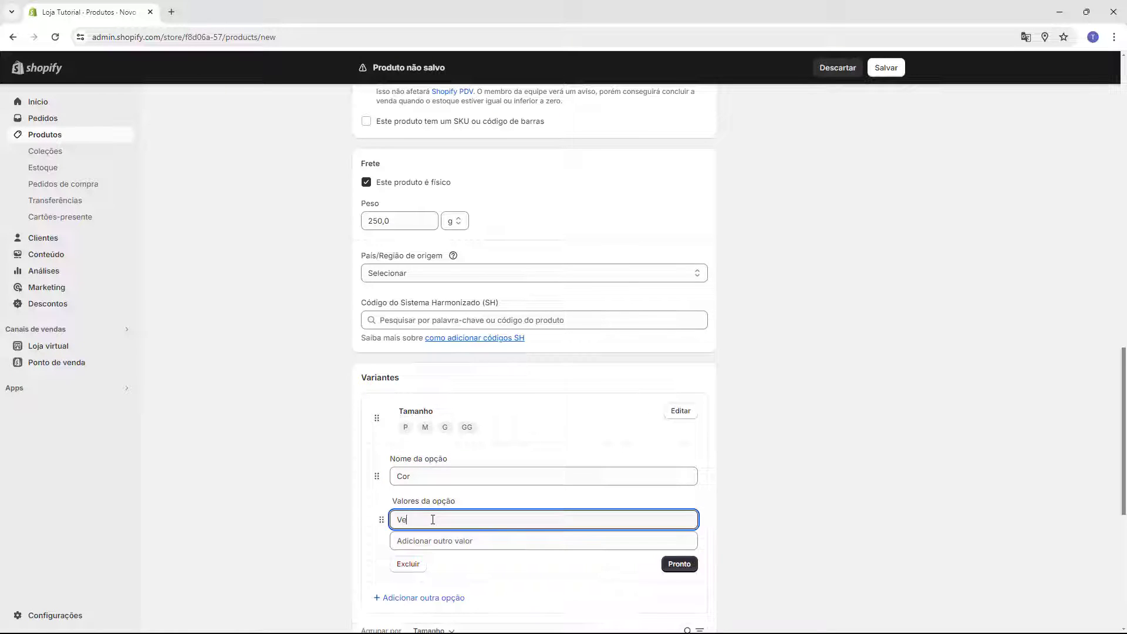
pyautogui.write('rmelho')
pyautogui.press('Return')
pyautogui.write('Preto')
pyautogui.press('Return')
pyautogui.write('Branco')
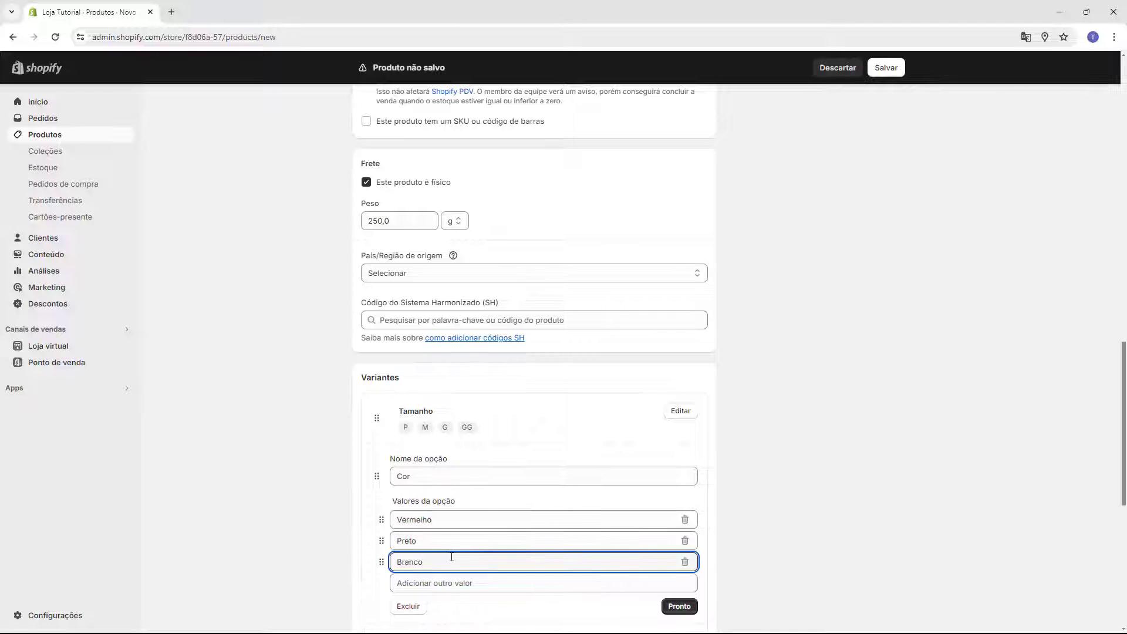
pyautogui.scroll(-3, 451, 556)
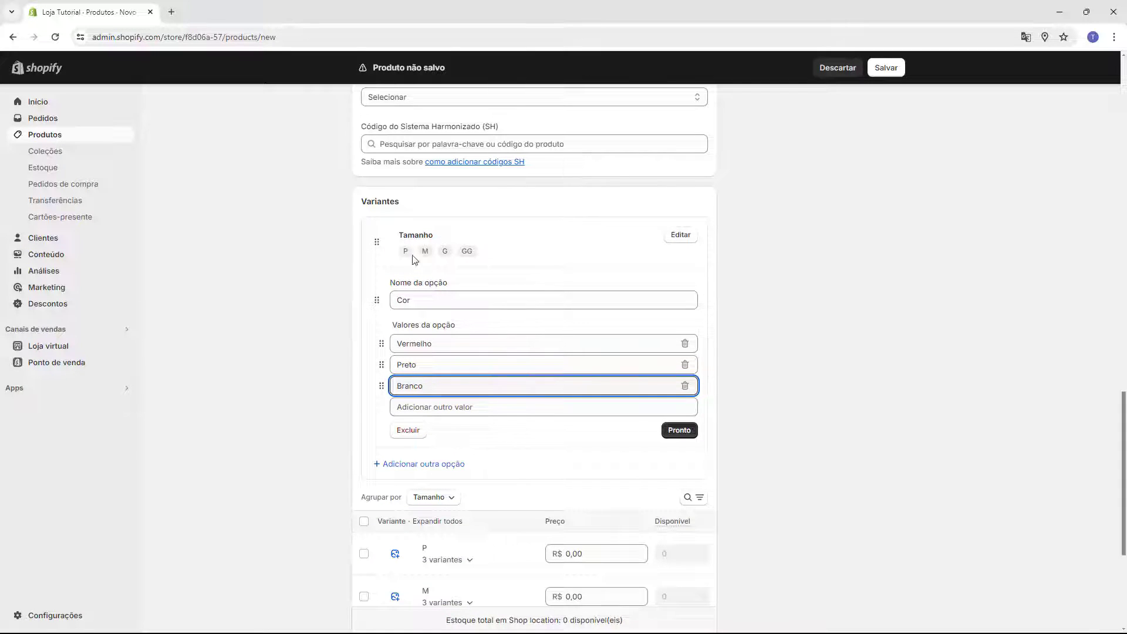
pyautogui.click(685, 434)
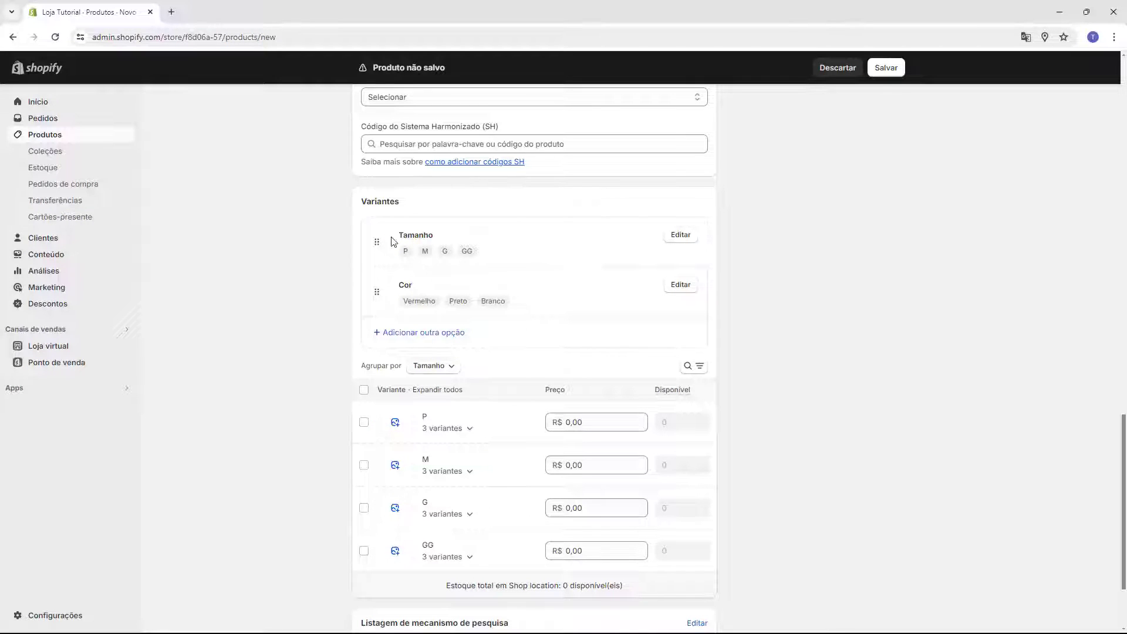
pyautogui.moveTo(393, 241); pyautogui.dragTo(453, 242)
pyautogui.click(455, 240)
pyautogui.moveTo(397, 290); pyautogui.dragTo(422, 289)
pyautogui.scroll(-1, 420, 285)
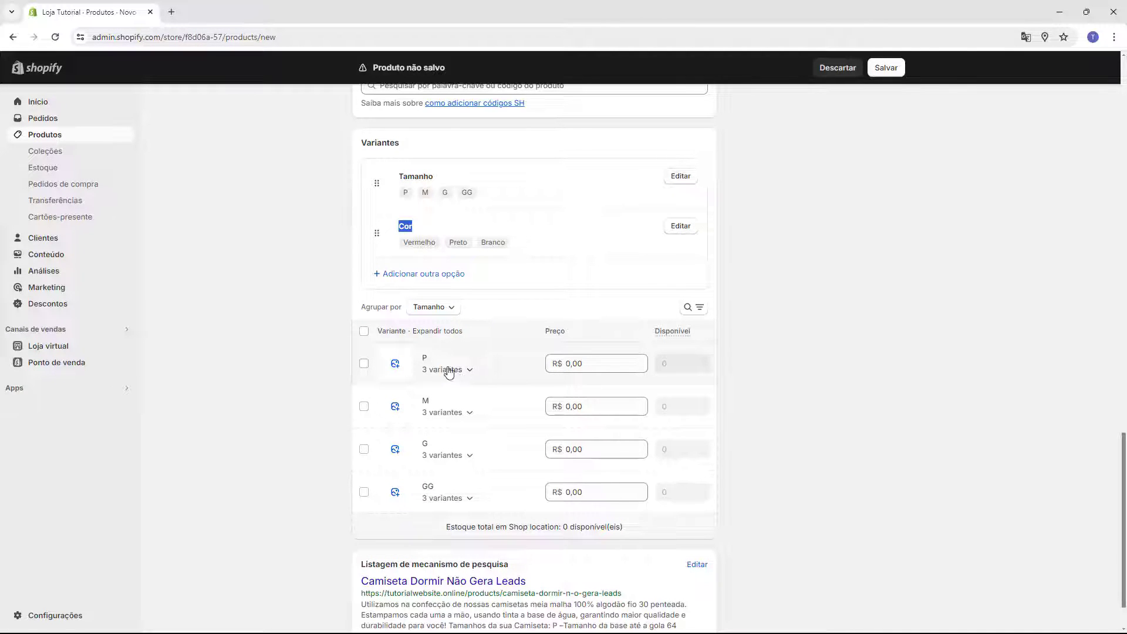
# Step: Expand the P and M size groups to view their colour variants
pyautogui.click(469, 370)
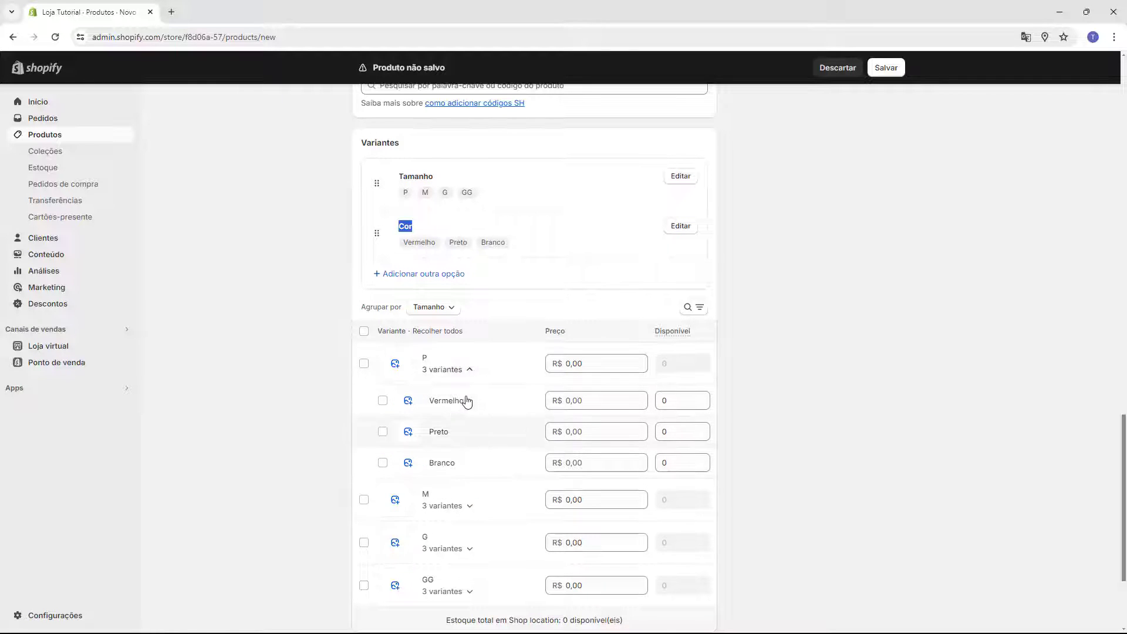
pyautogui.scroll(-1, 427, 441)
pyautogui.click(460, 451)
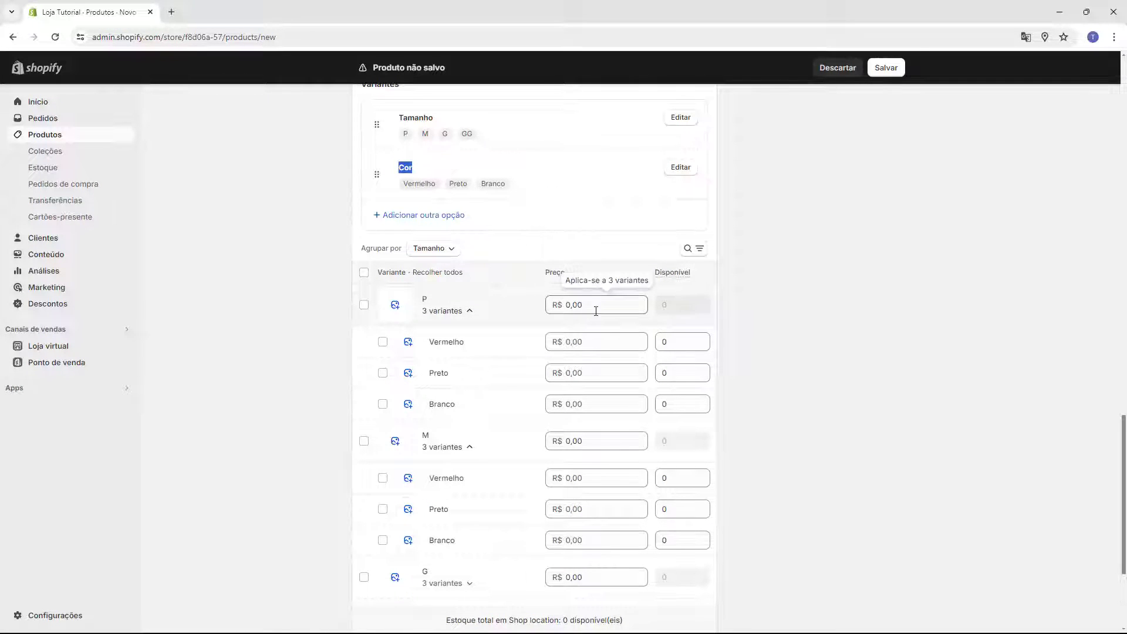
# Step: Set the price of all size P variants to R$ 25
pyautogui.click(577, 311)
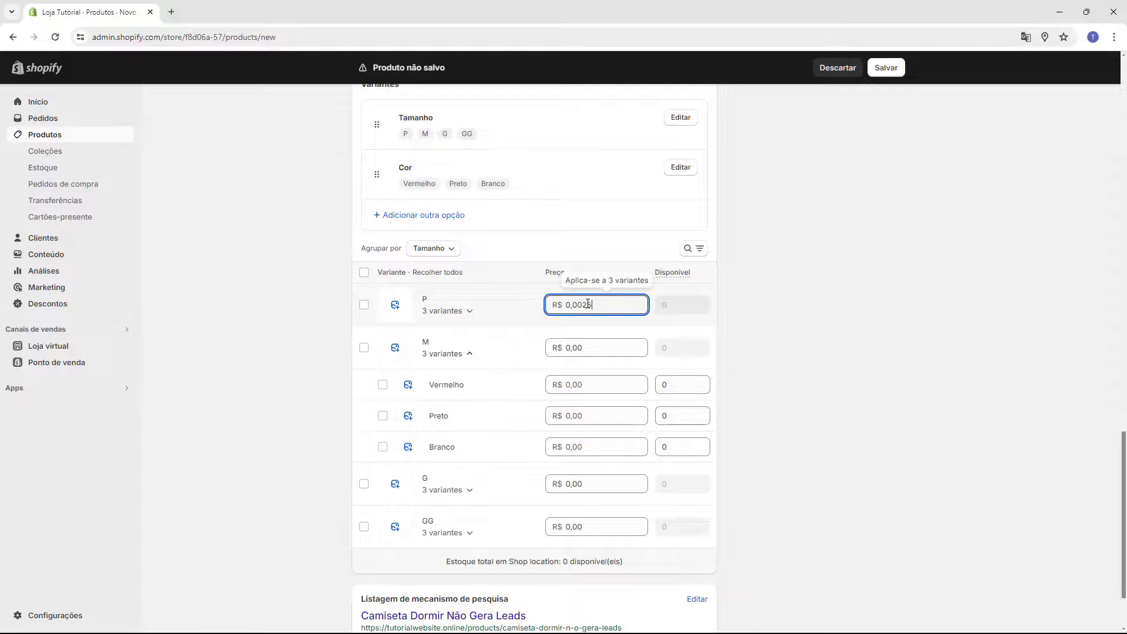
pyautogui.hotkey('ctrl', 'a')
pyautogui.write('25')
pyautogui.press('Return')
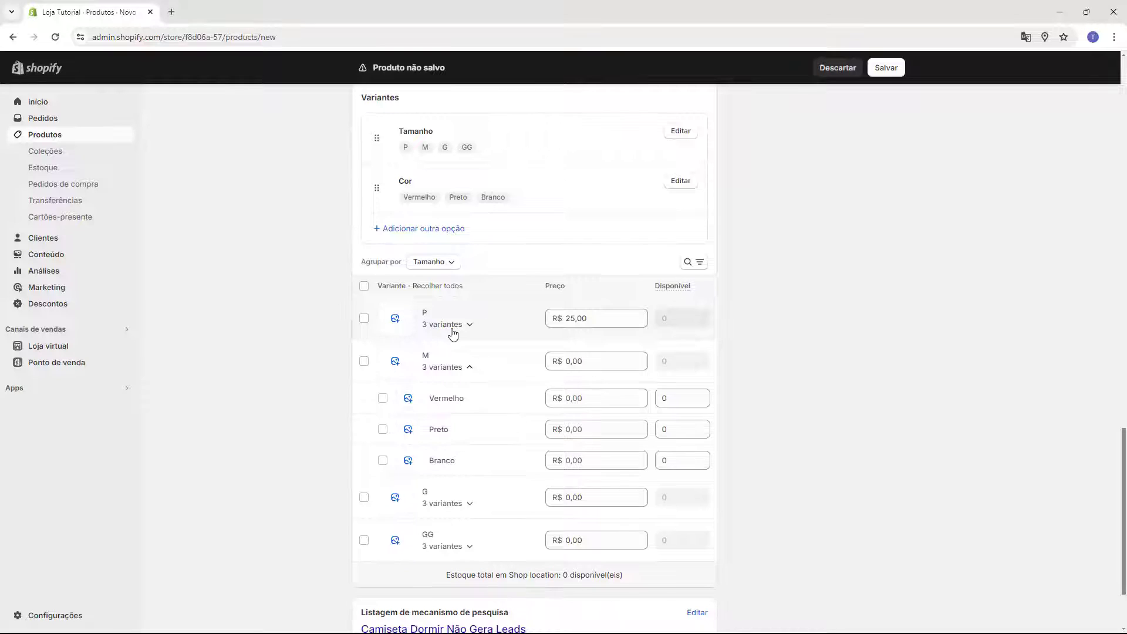
# Step: Set the available stock of size P in Vermelho, Preto and Branco to 5 each
pyautogui.click(452, 330)
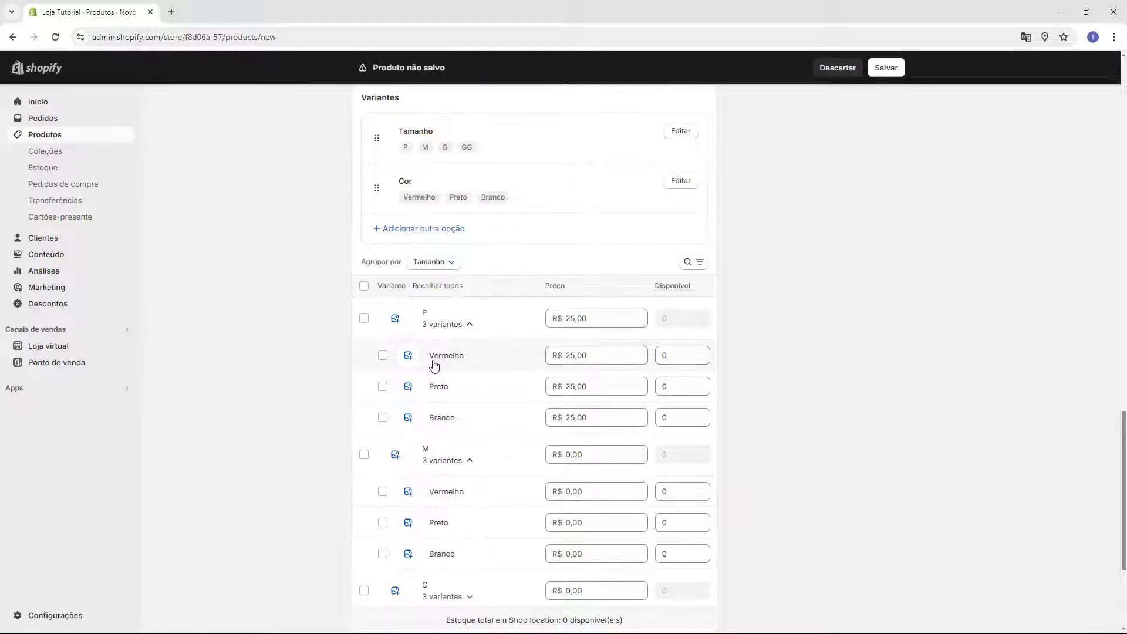
pyautogui.click(666, 359)
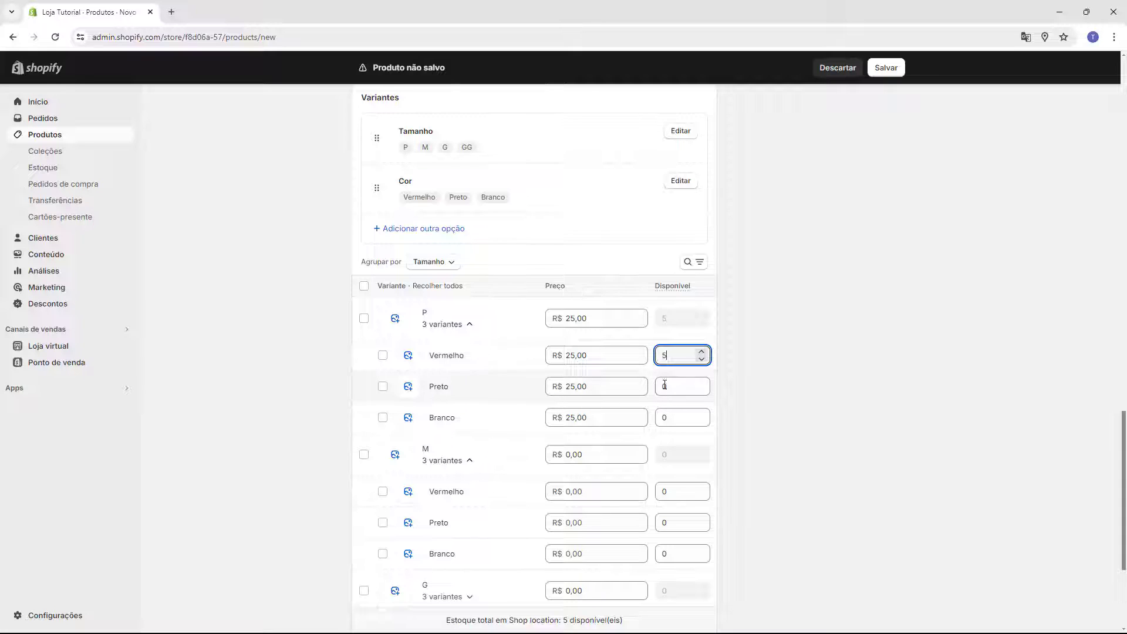
pyautogui.click(665, 385)
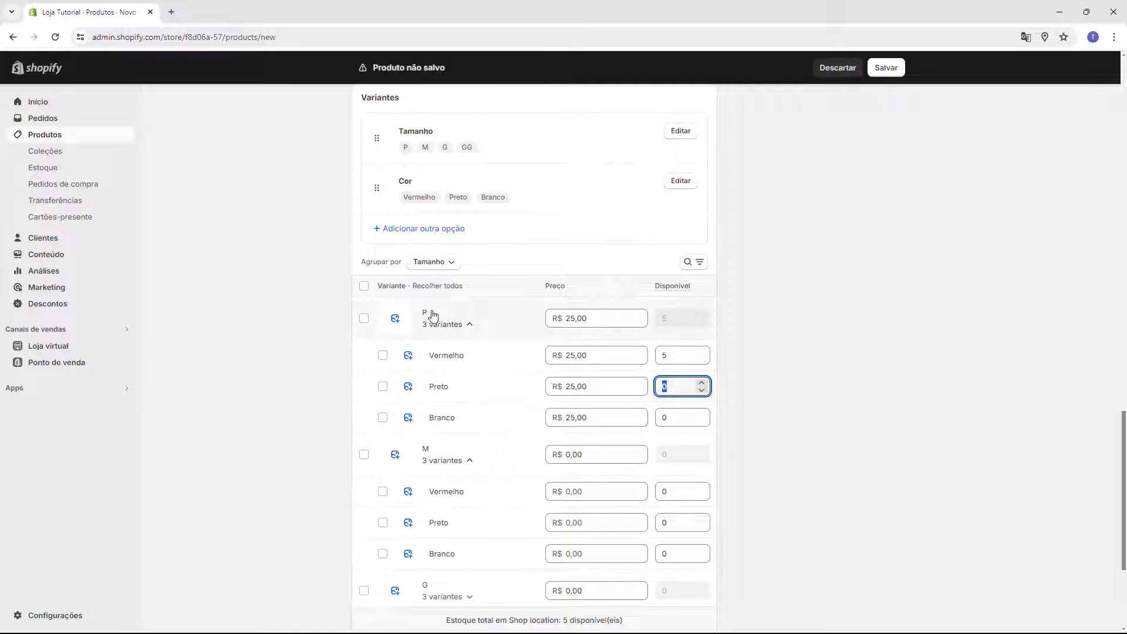
pyautogui.write('5')
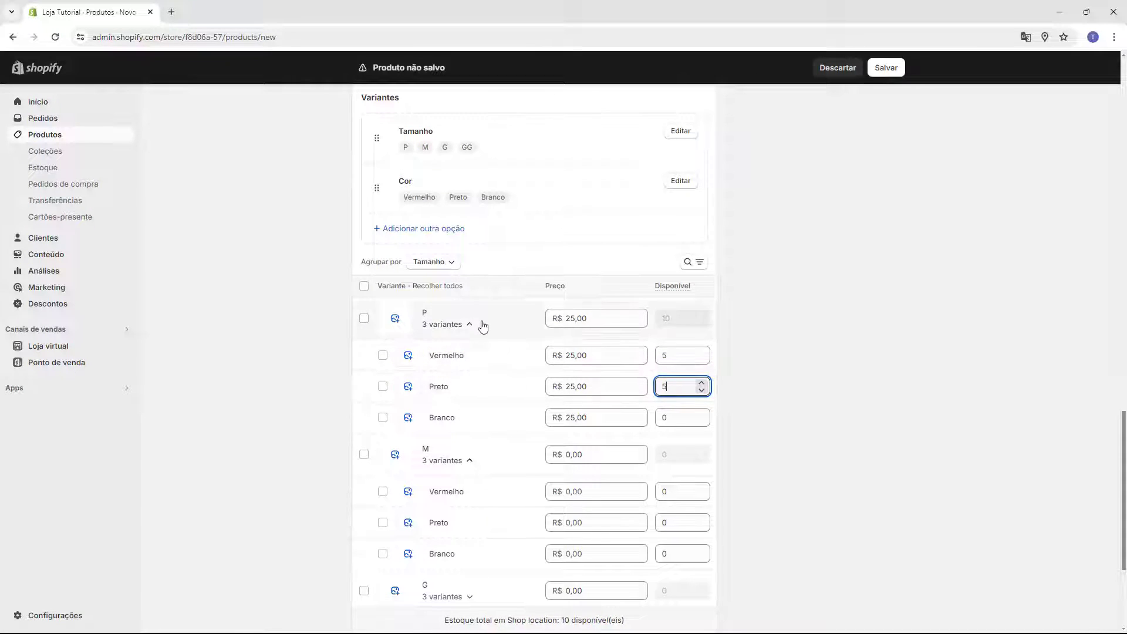
pyautogui.click(658, 417)
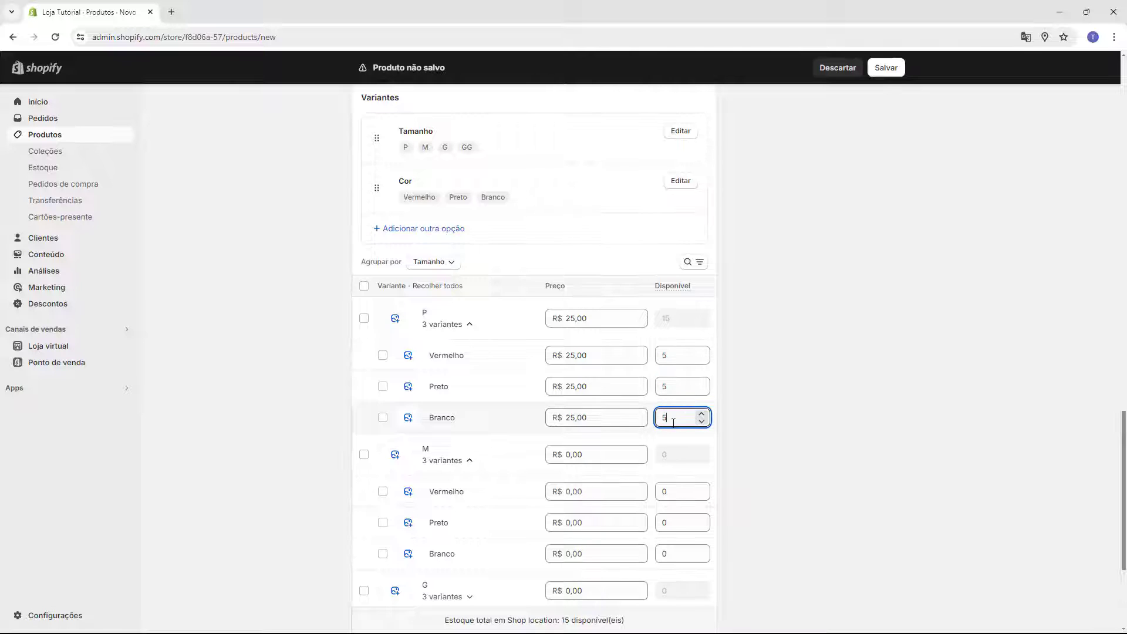
# Step: Set the price of the M, G and GG size variants to R$ 25
pyautogui.click(595, 456)
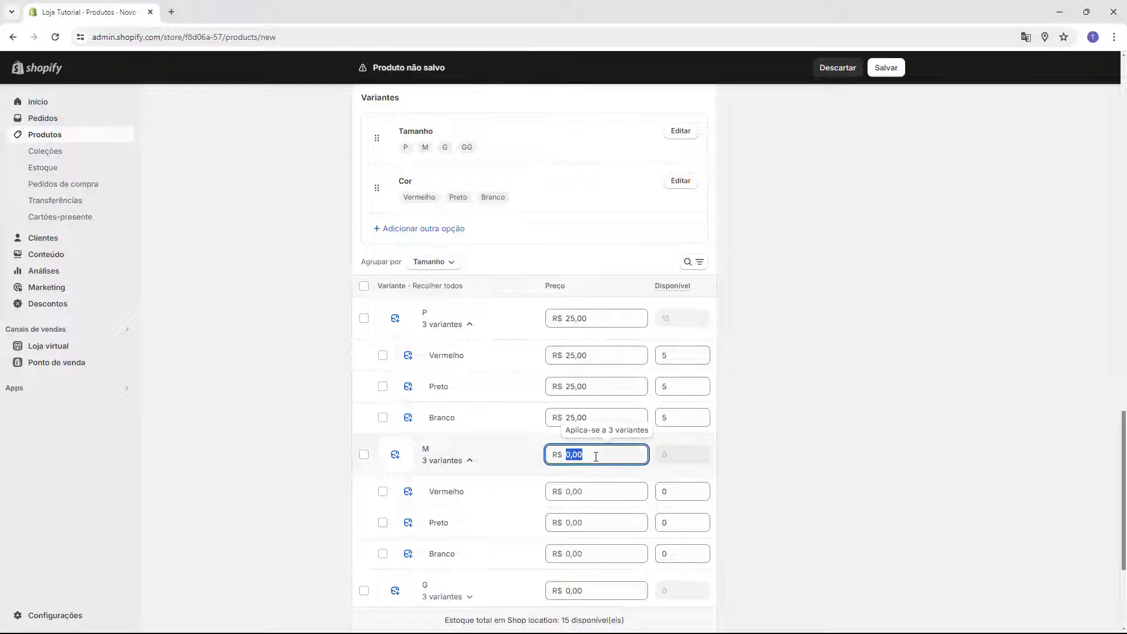
pyautogui.write('25')
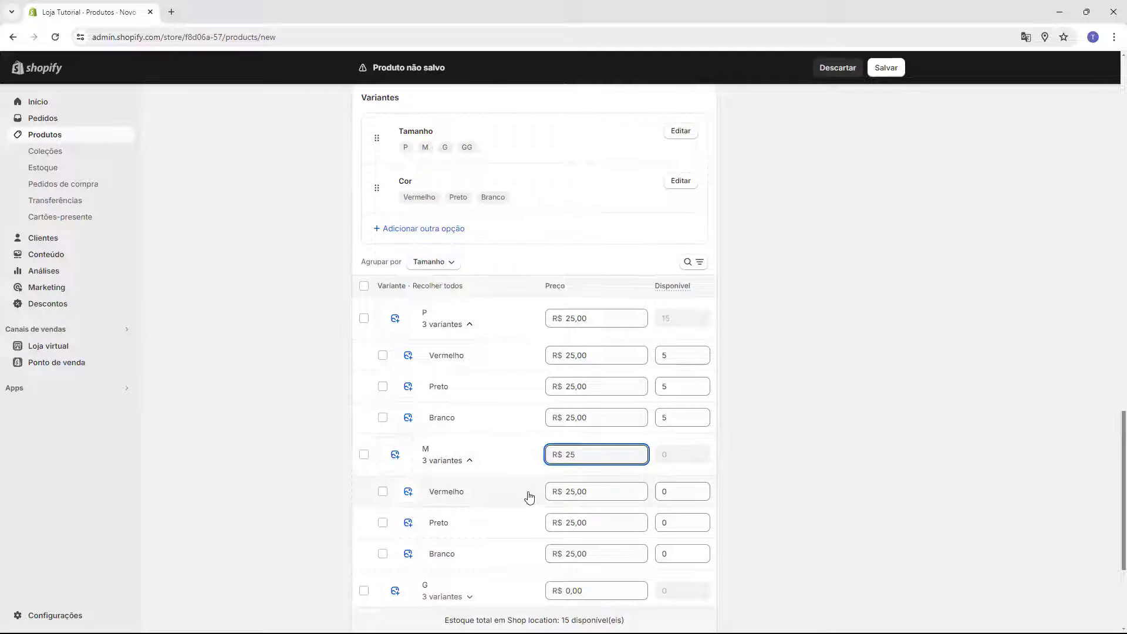
pyautogui.click(529, 516)
pyautogui.scroll(-1, 529, 517)
# Step: Set the available stock of size M in Vermelho, Preto and Branco to 5 each
pyautogui.click(674, 435)
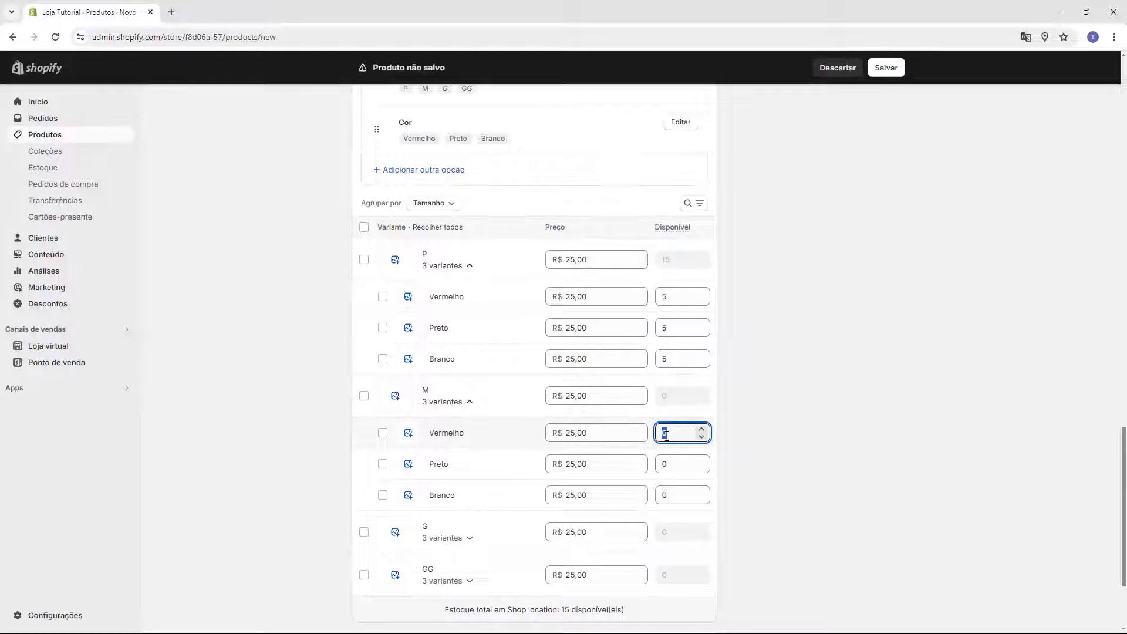
pyautogui.write('5')
pyautogui.click(675, 464)
pyautogui.write('5')
pyautogui.click(675, 495)
pyautogui.write('5')
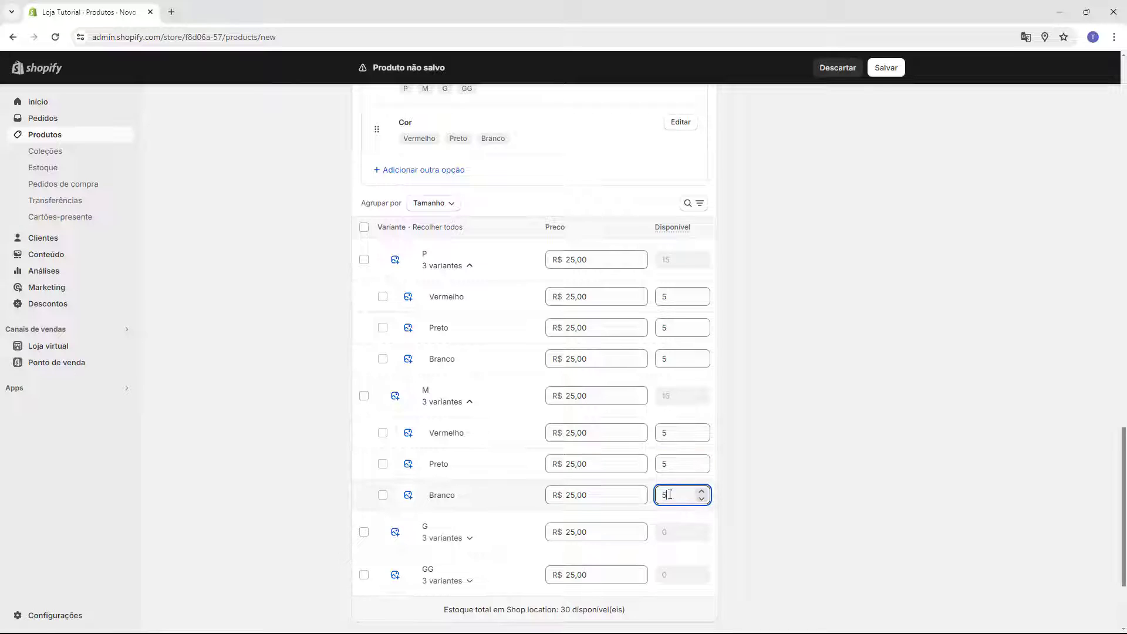
# Step: Expand size G and set the available stock of its Vermelho, Preto and Branco variants to 5 each
pyautogui.scroll(-1, 548, 490)
pyautogui.click(470, 486)
pyautogui.click(675, 509)
pyautogui.write('5')
pyautogui.click(675, 541)
pyautogui.write('5')
pyautogui.click(679, 571)
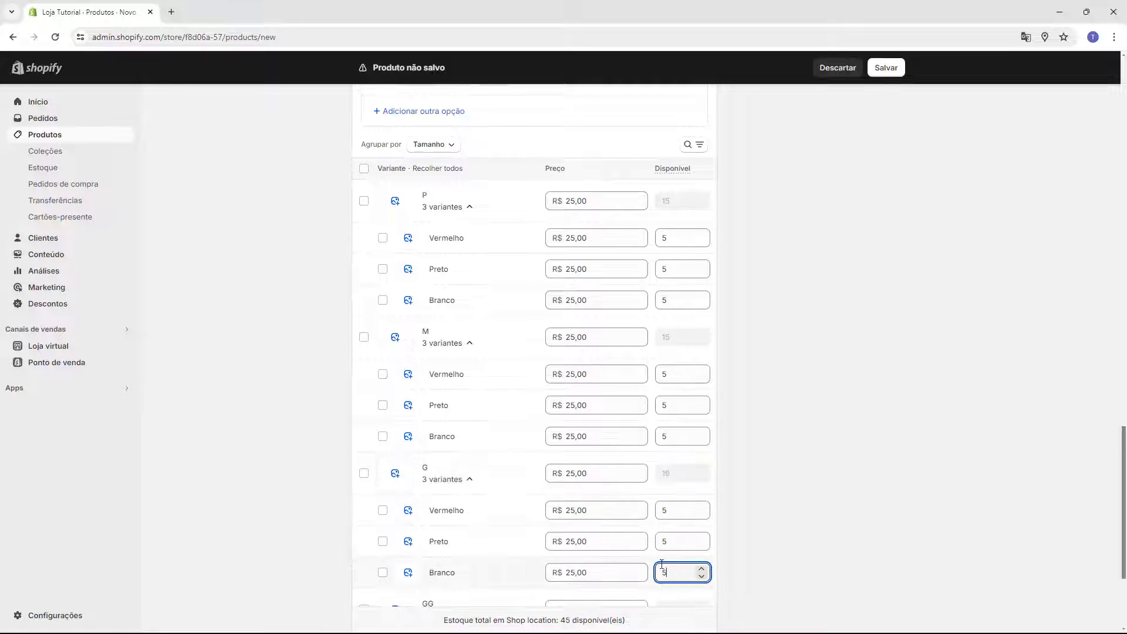
pyautogui.write('5')
# Step: Expand size GG and set the available stock of its Vermelho, Preto and Branco variants to 5 each
pyautogui.scroll(-2, 581, 515)
pyautogui.click(470, 498)
pyautogui.click(675, 529)
pyautogui.write('5')
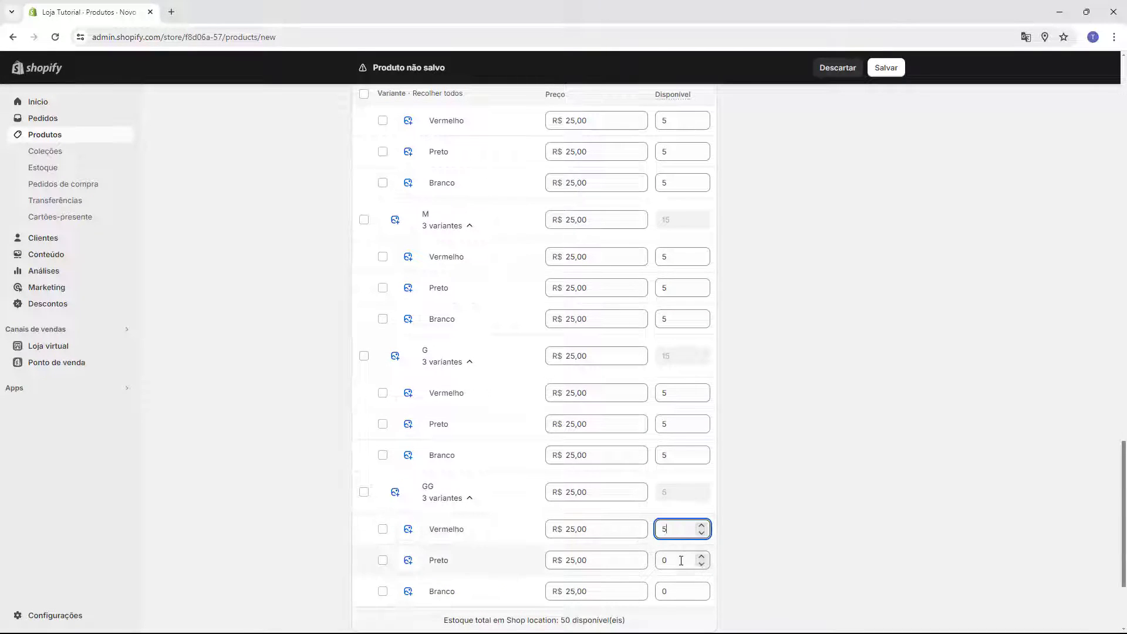
pyautogui.click(675, 560)
pyautogui.write('5')
pyautogui.click(676, 590)
pyautogui.write('5')
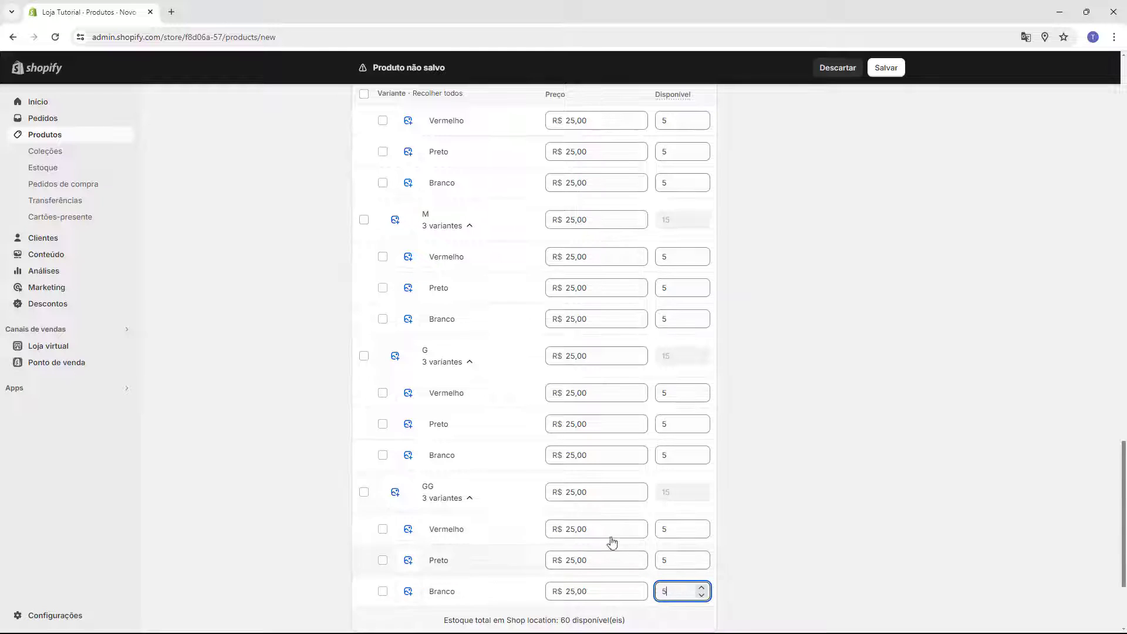
# Step: Collapse the GG, G, M and P size groups in the variant list
pyautogui.click(467, 498)
pyautogui.click(471, 365)
pyautogui.click(469, 317)
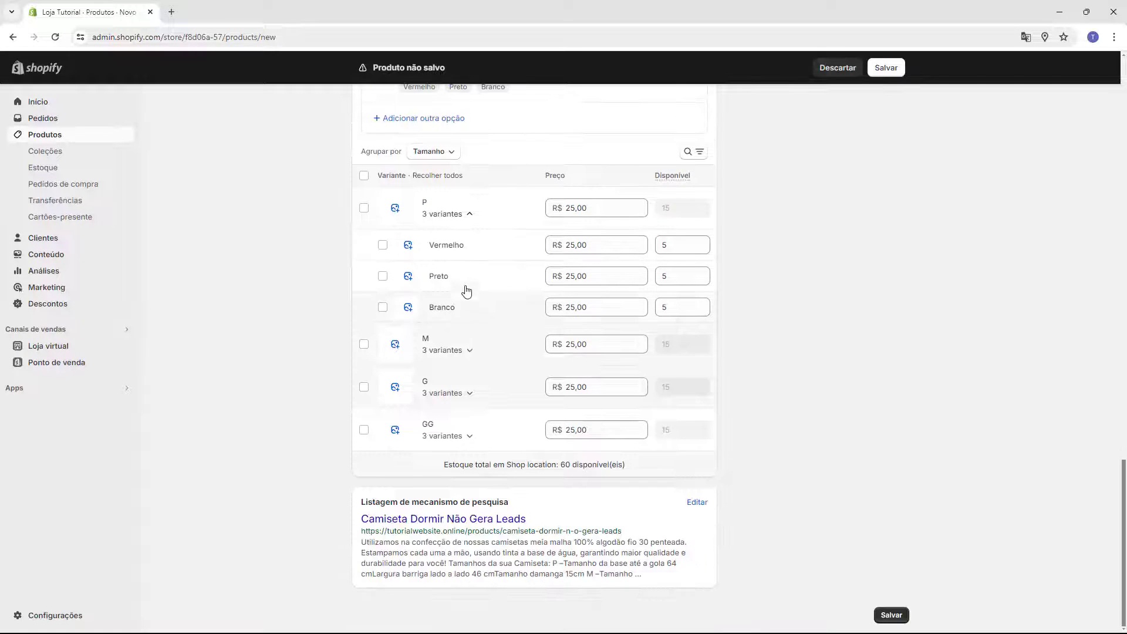
pyautogui.click(467, 221)
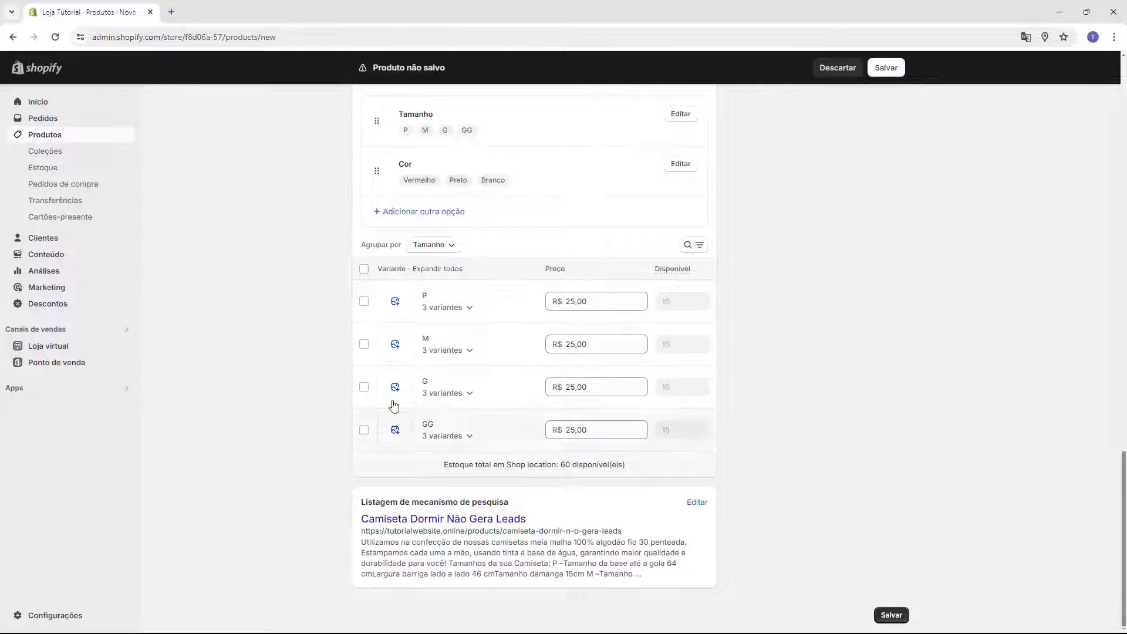
# Step: Assign the red shirt image 1-1 to the Vermelho variant of size P
pyautogui.click(444, 309)
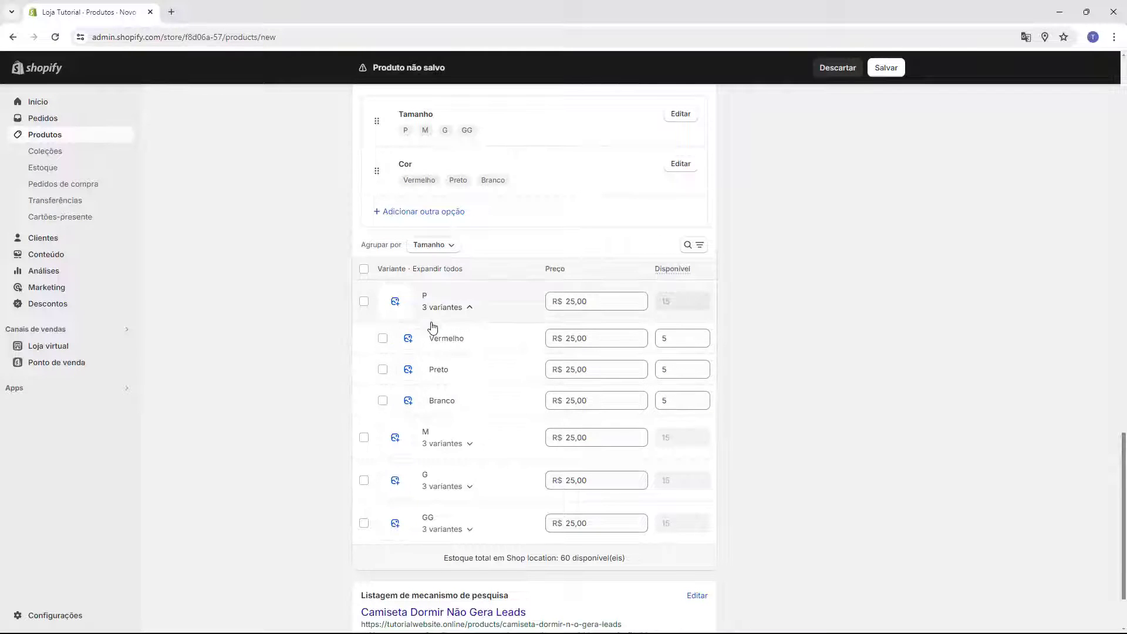
pyautogui.click(408, 339)
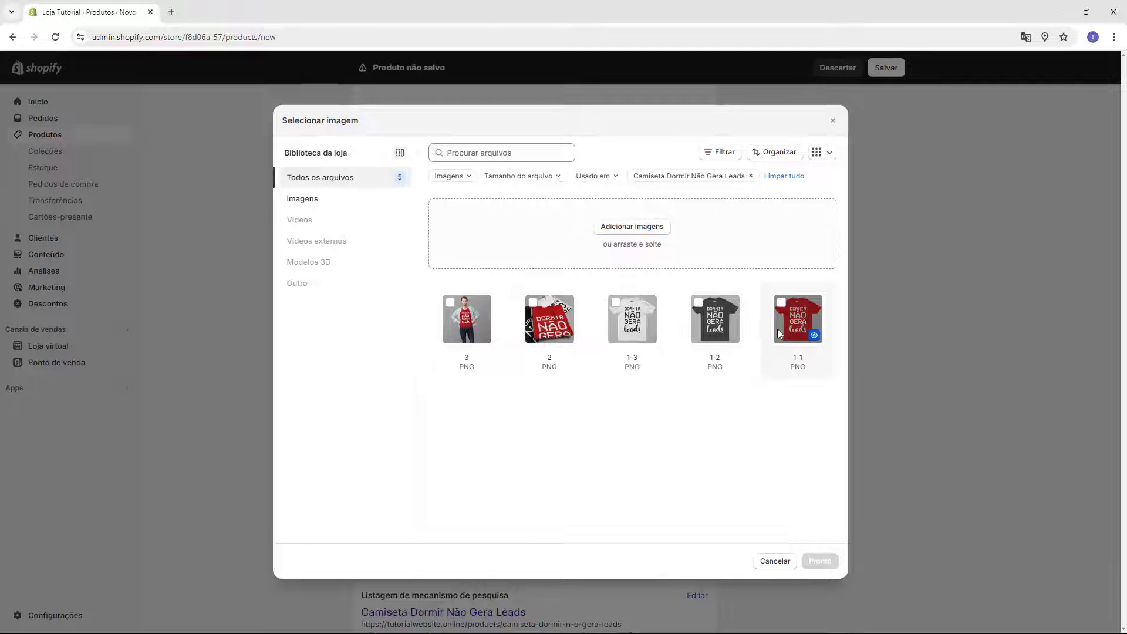
pyautogui.click(794, 317)
pyautogui.click(817, 563)
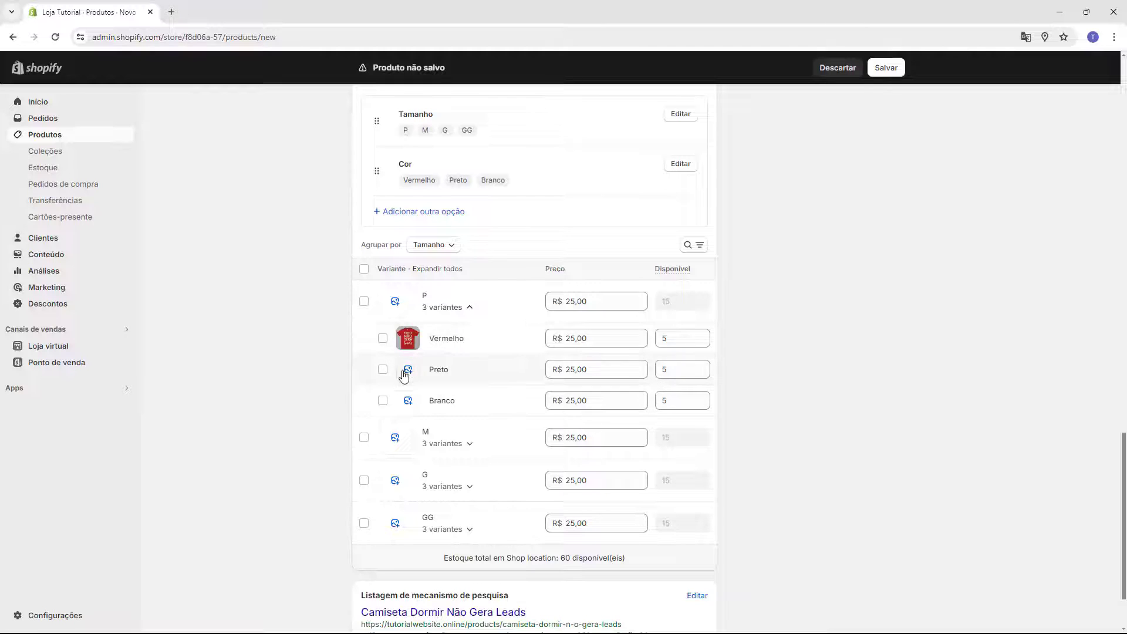
# Step: Expand the M, G and GG size groups to show their colour variants
pyautogui.click(461, 446)
pyautogui.click(469, 566)
pyautogui.scroll(-3, 467, 536)
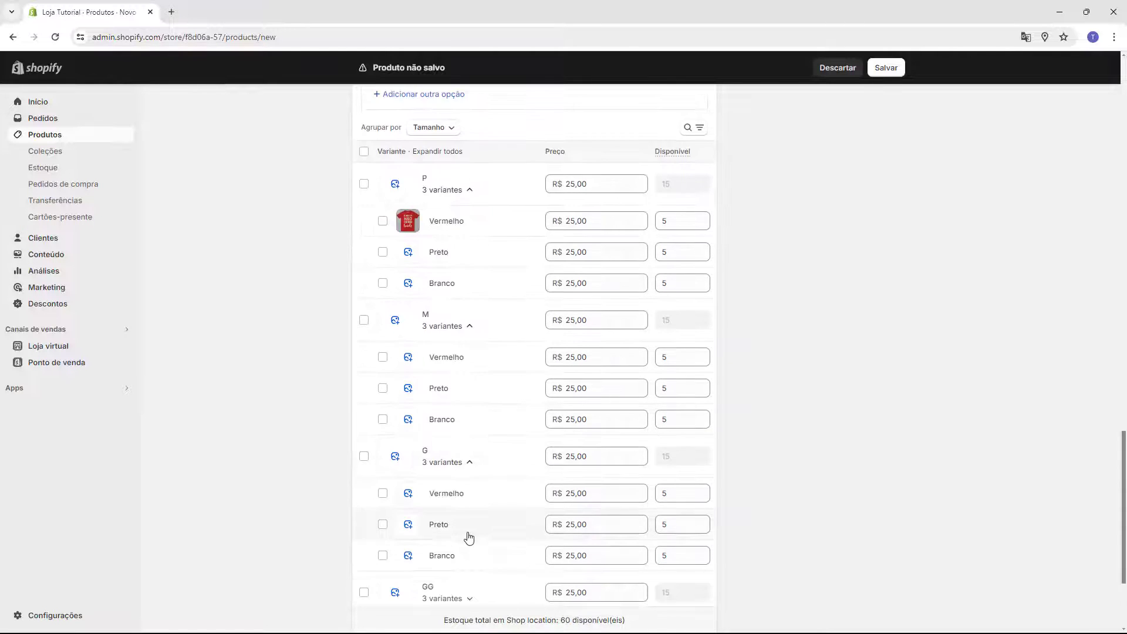
pyautogui.scroll(1, 435, 329)
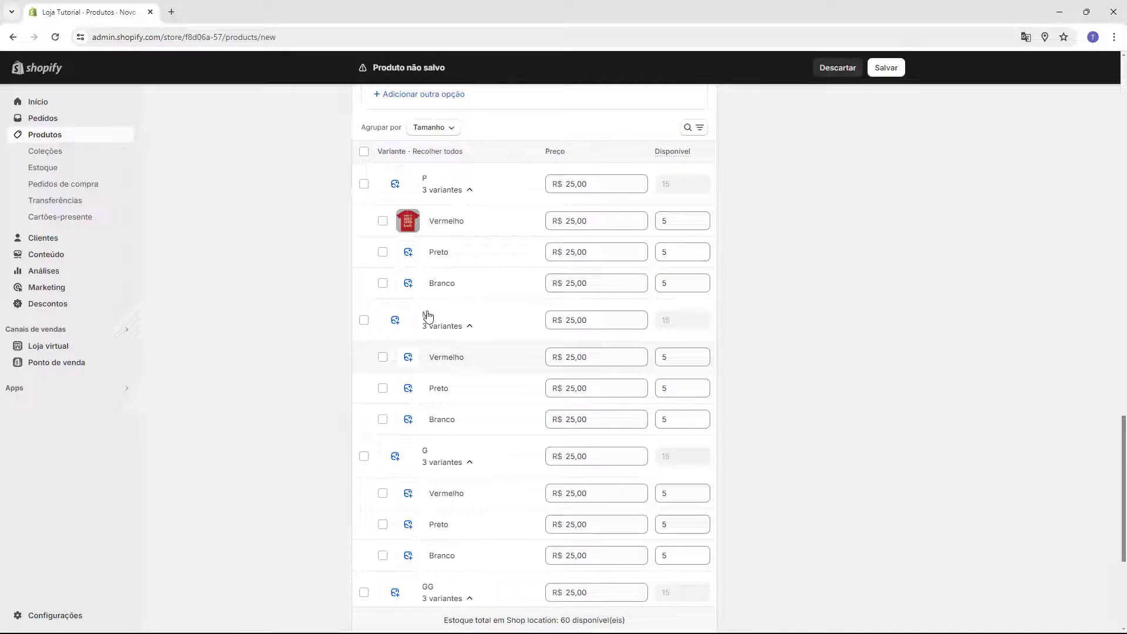
# Step: Assign the black shirt image 1-2 to the Preto variant and the white image 1-3 to the Branco variant of size P
pyautogui.click(409, 254)
pyautogui.click(726, 341)
pyautogui.click(820, 561)
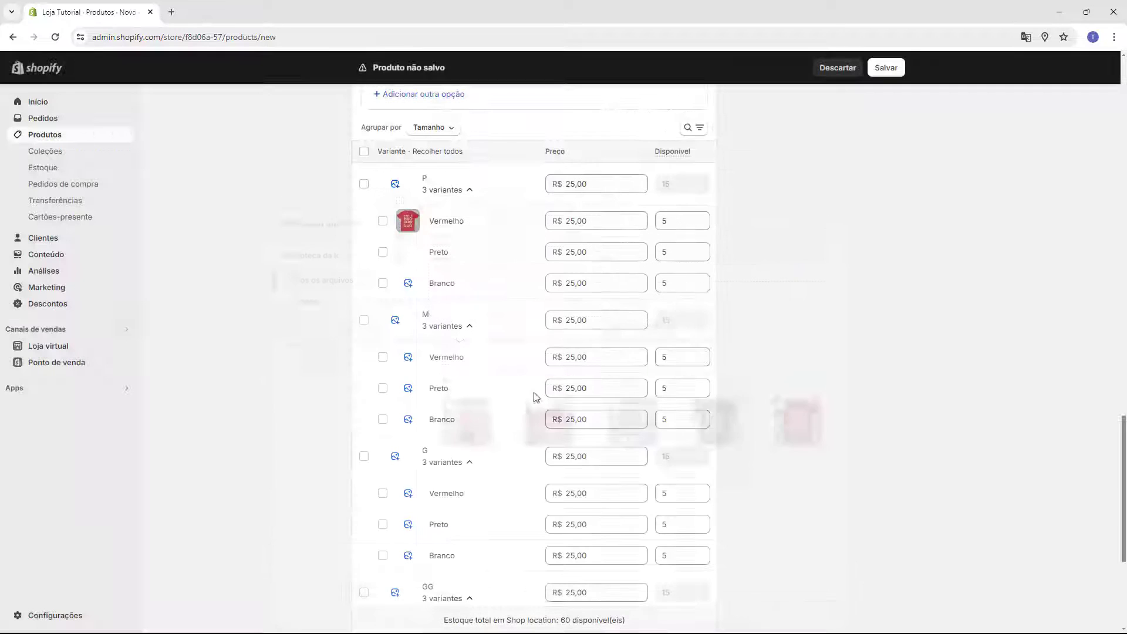
pyautogui.click(409, 284)
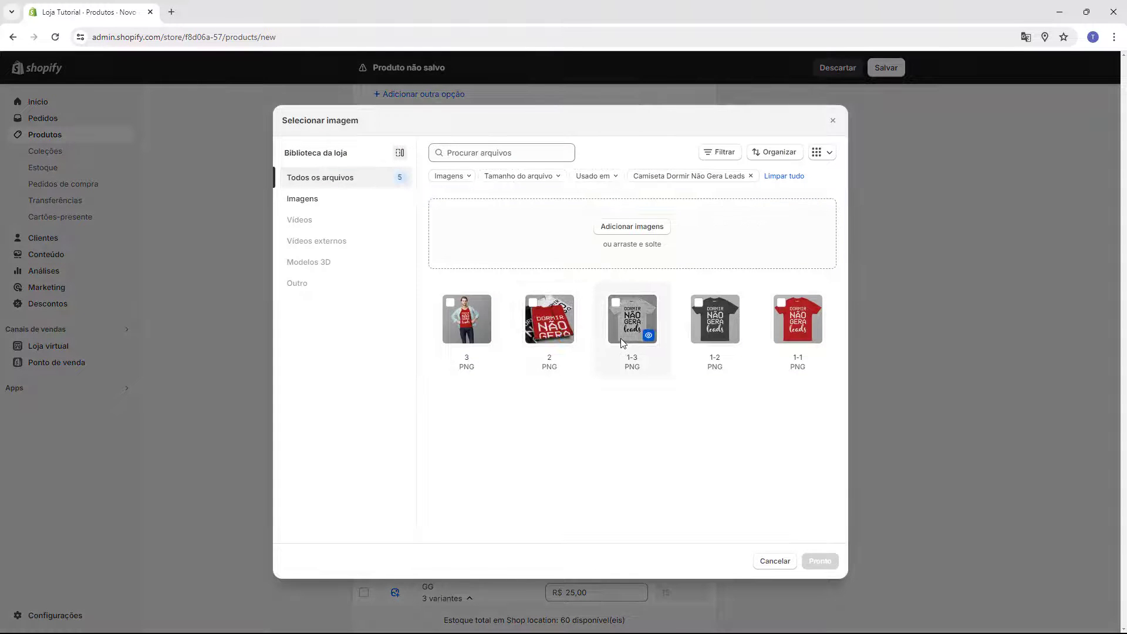
pyautogui.click(630, 322)
pyautogui.click(820, 560)
# Step: Assign images to the size M variants: 1-1 to Vermelho, 1-2 to Preto and 1-3 to Branco
pyautogui.scroll(-1, 563, 340)
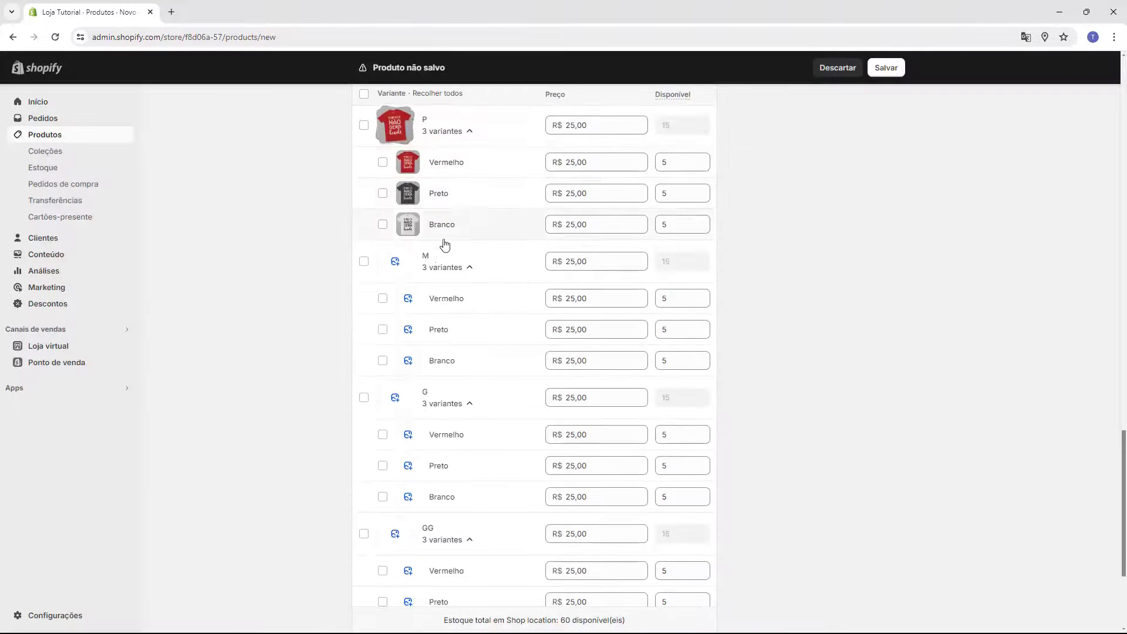
pyautogui.click(412, 304)
pyautogui.click(796, 317)
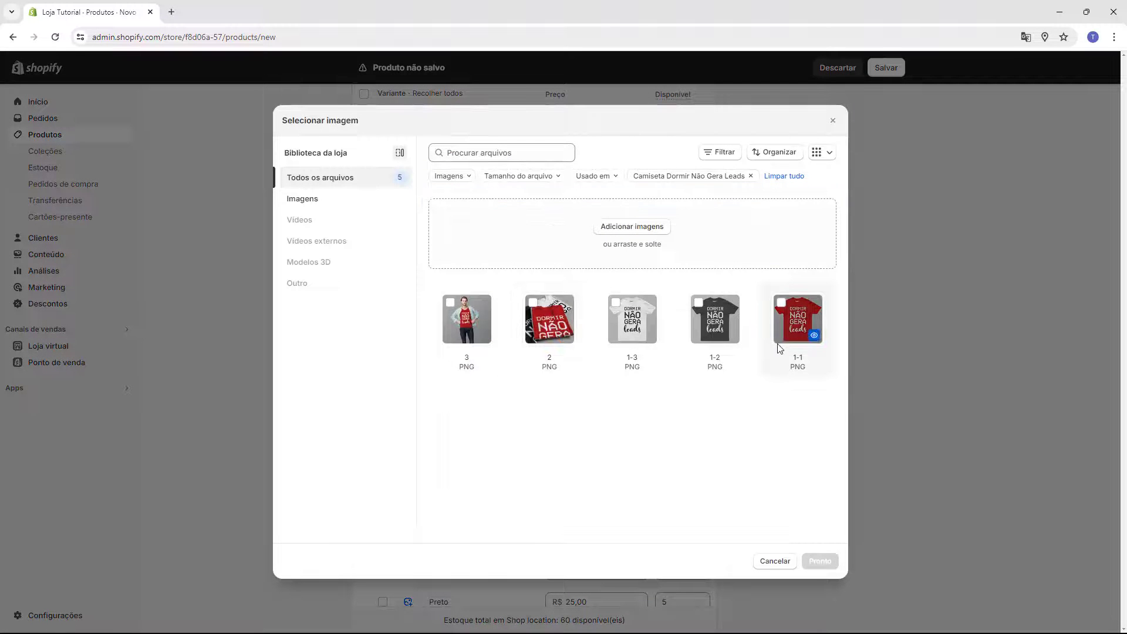
pyautogui.click(820, 561)
pyautogui.click(408, 329)
pyautogui.click(715, 319)
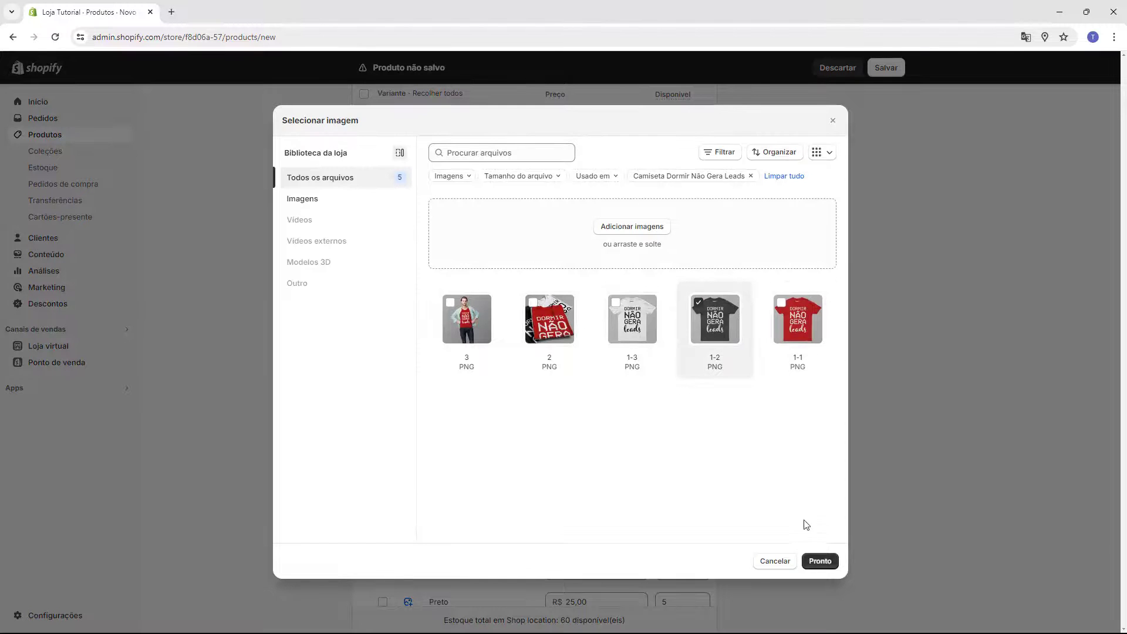
pyautogui.click(820, 560)
pyautogui.click(408, 360)
pyautogui.click(648, 335)
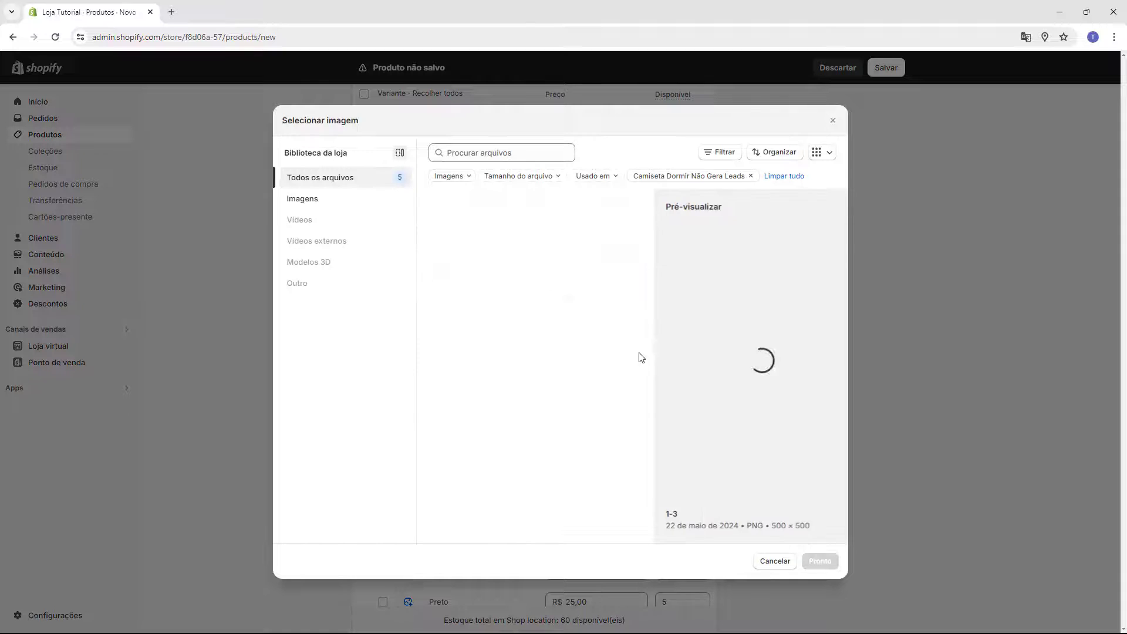
pyautogui.click(469, 361)
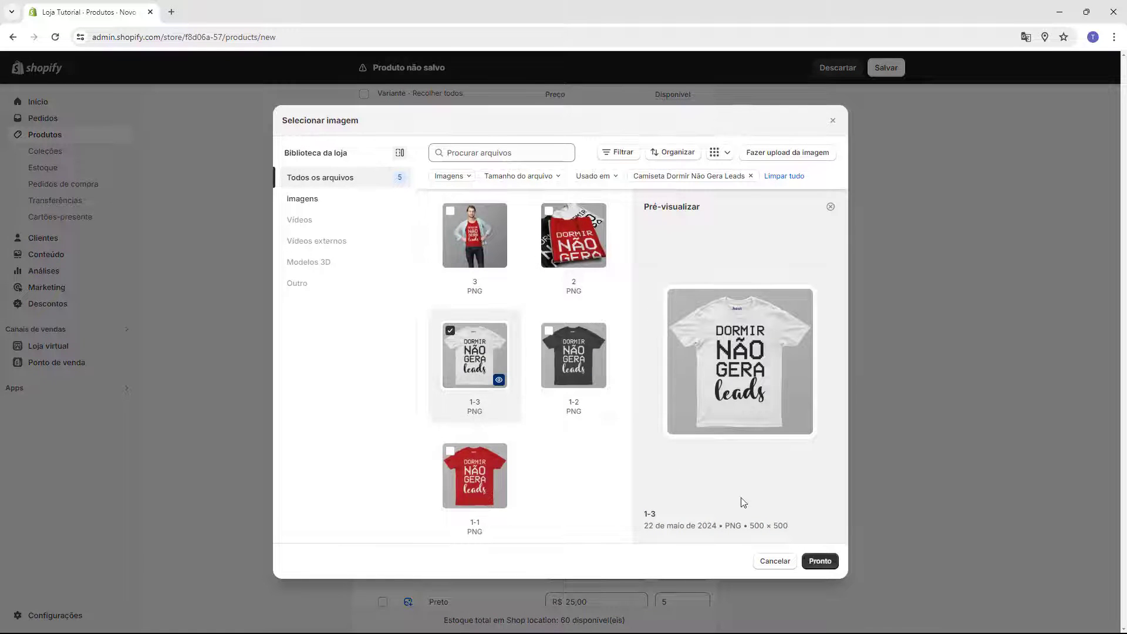
pyautogui.click(820, 560)
# Step: Assign images to the size G variants: 1-1 to Vermelho, 1-2 to Preto and 1-3 to Branco
pyautogui.click(410, 325)
pyautogui.click(781, 328)
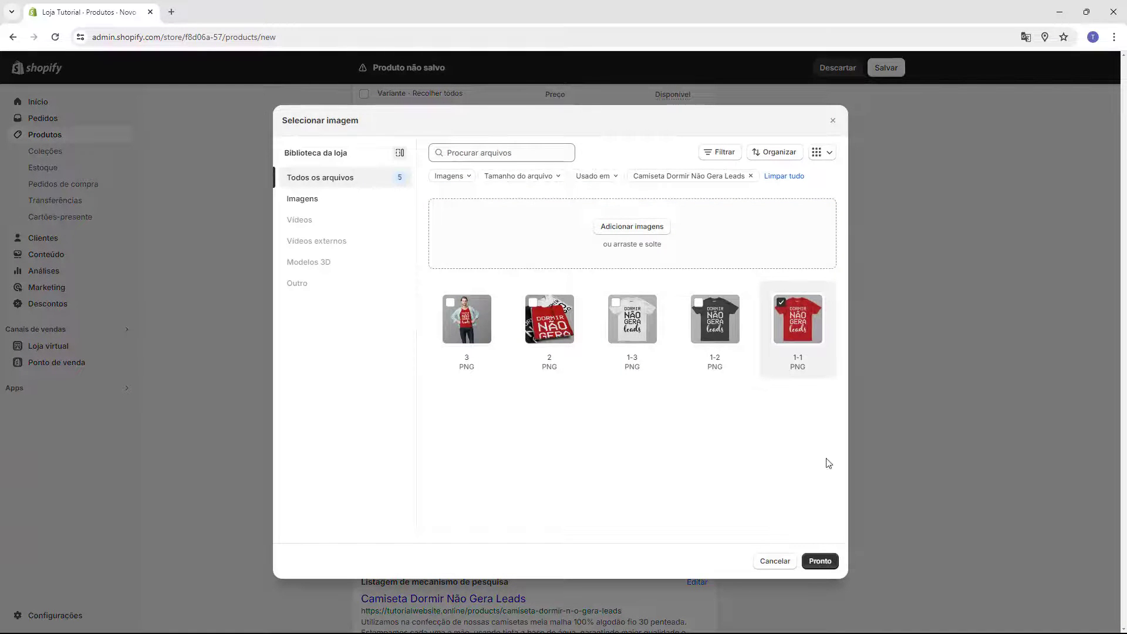
pyautogui.click(820, 560)
pyautogui.click(408, 350)
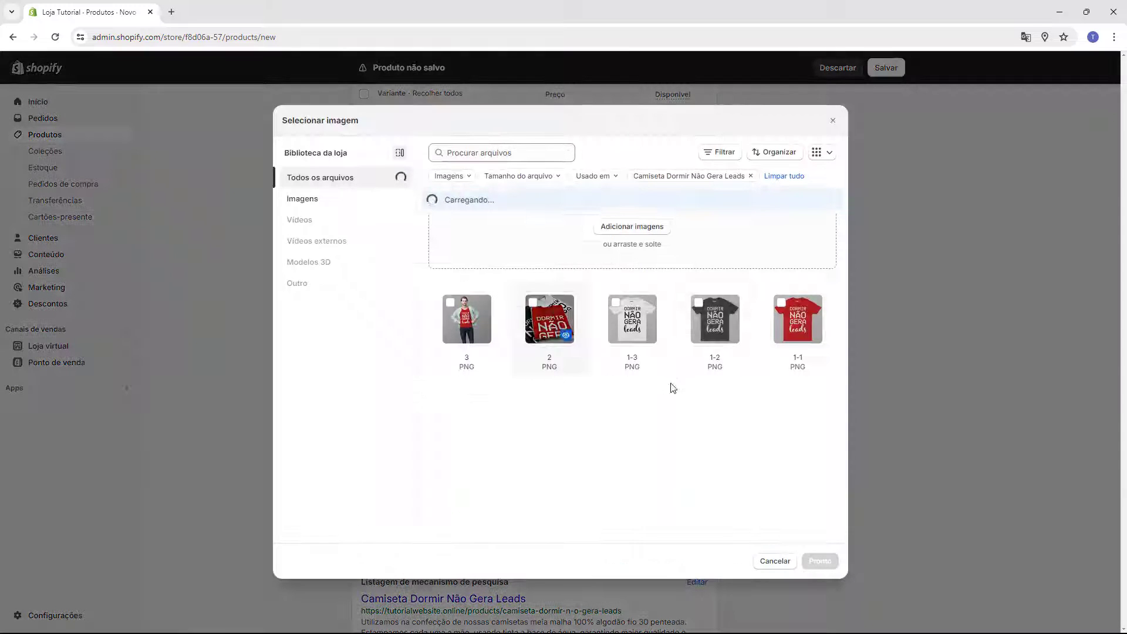
pyautogui.click(715, 340)
pyautogui.click(825, 565)
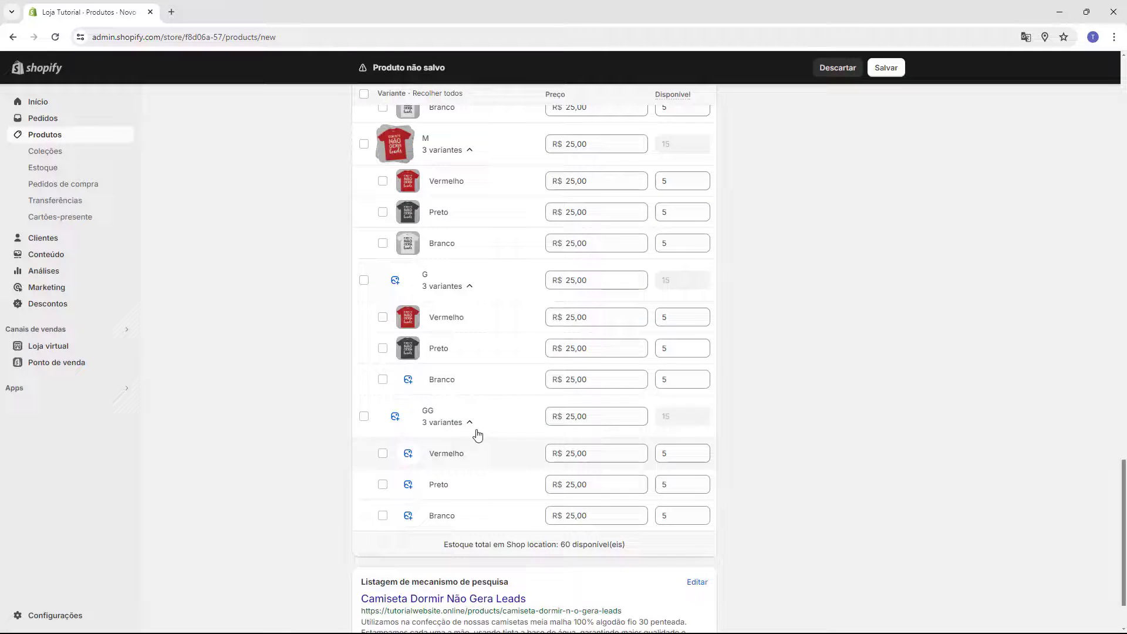
pyautogui.click(407, 377)
pyautogui.click(645, 329)
pyautogui.click(820, 560)
# Step: Review the images, prices and stock of the colour variants across all sizes in the variant list
pyautogui.scroll(3, 464, 490)
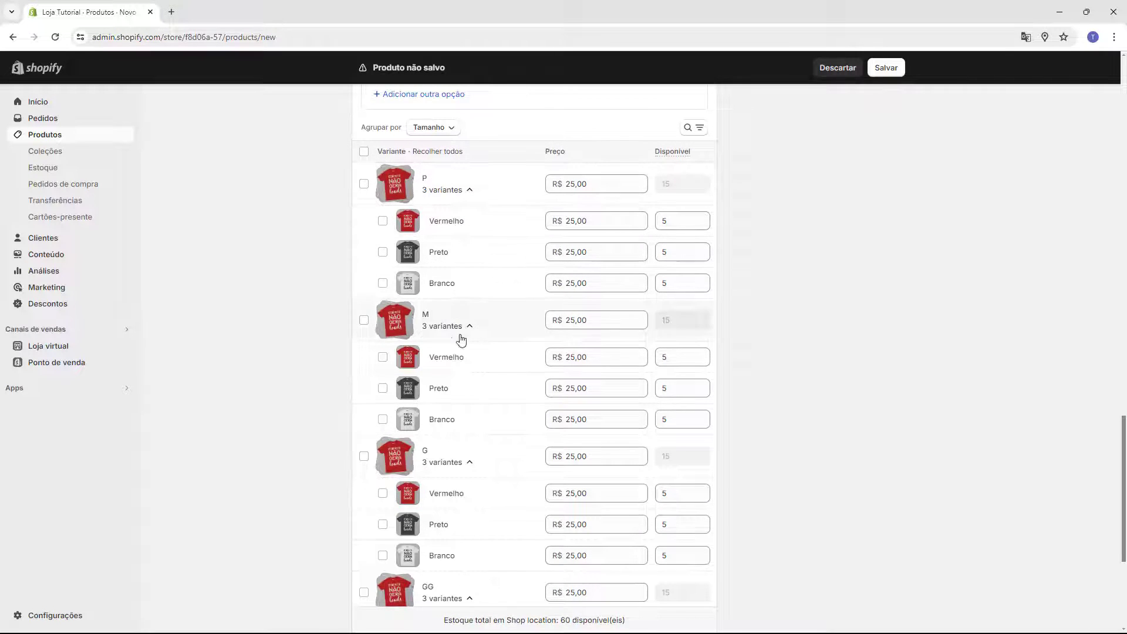
pyautogui.scroll(-1, 457, 557)
pyautogui.scroll(-1, 461, 573)
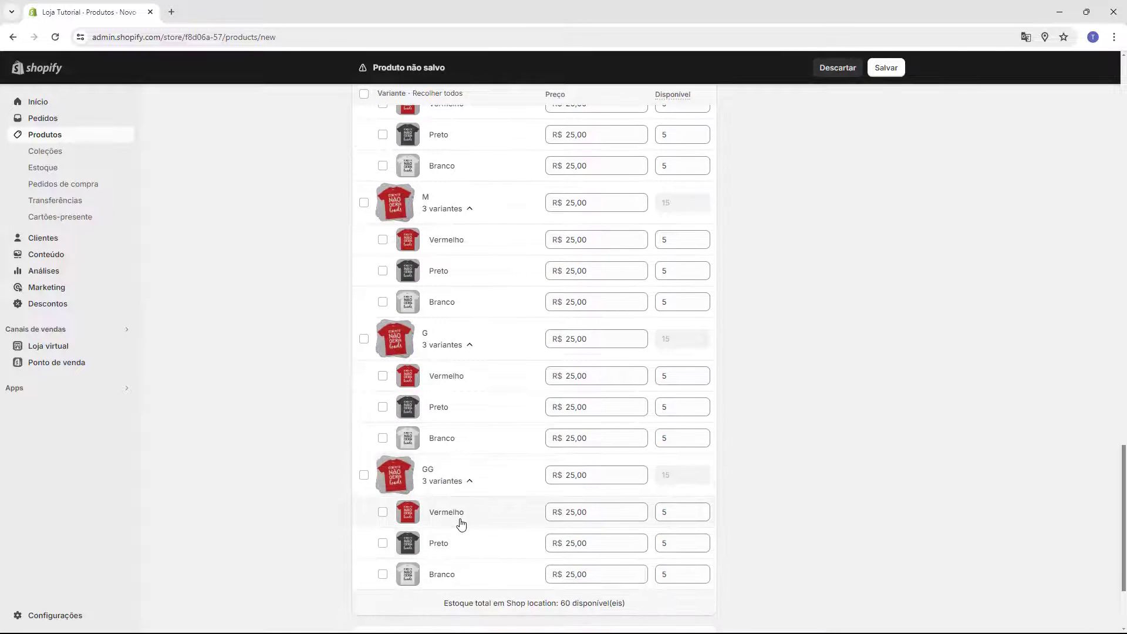
pyautogui.scroll(-1, 460, 523)
pyautogui.scroll(4, 674, 322)
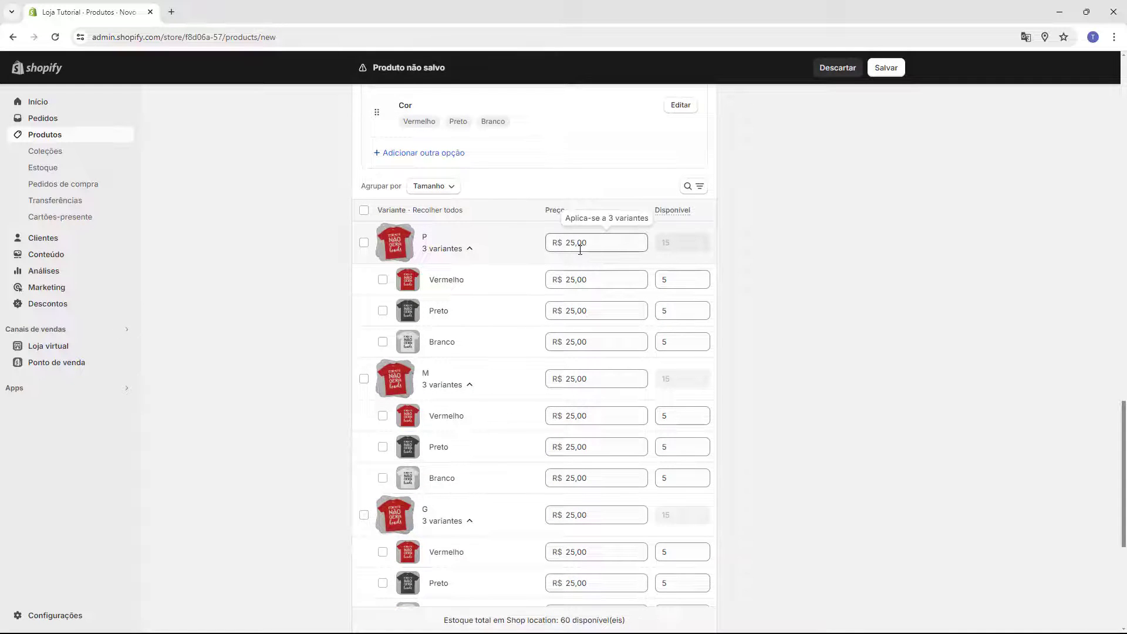
pyautogui.scroll(2, 470, 244)
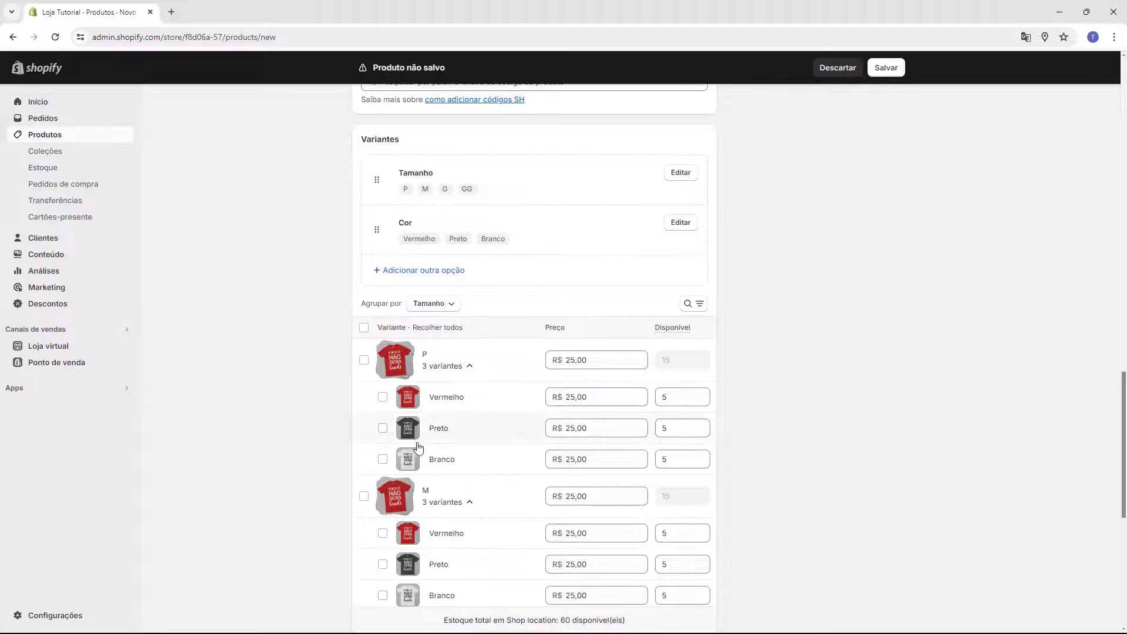
# Step: Set the product category to "Camisetas e tops" by searching the category list for "cami"
pyautogui.scroll(11, 477, 321)
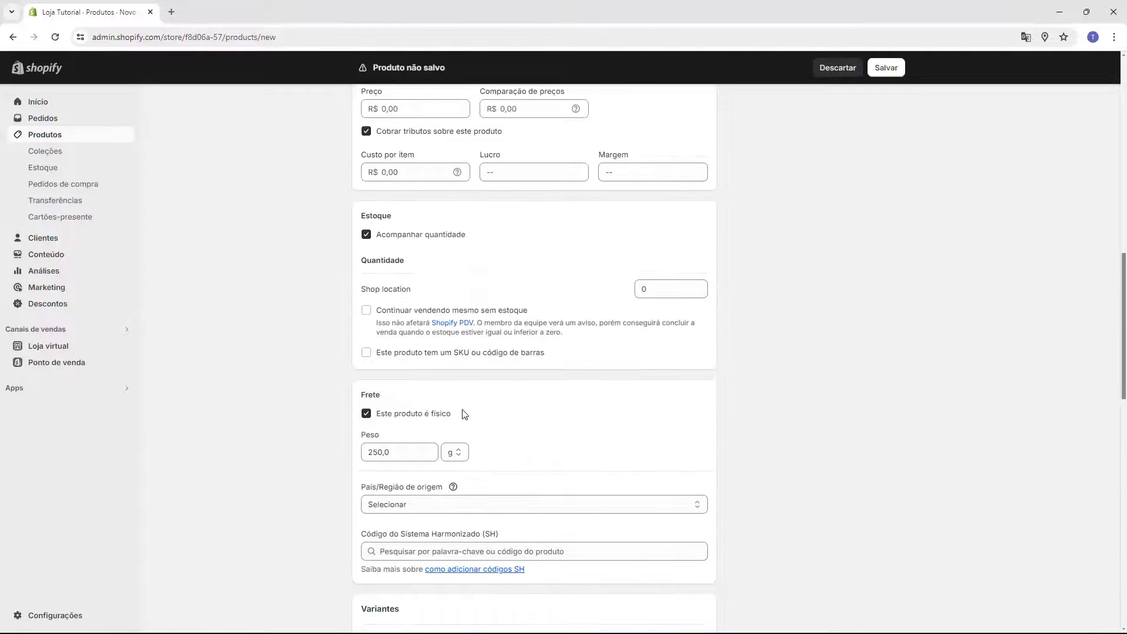
pyautogui.scroll(8, 466, 432)
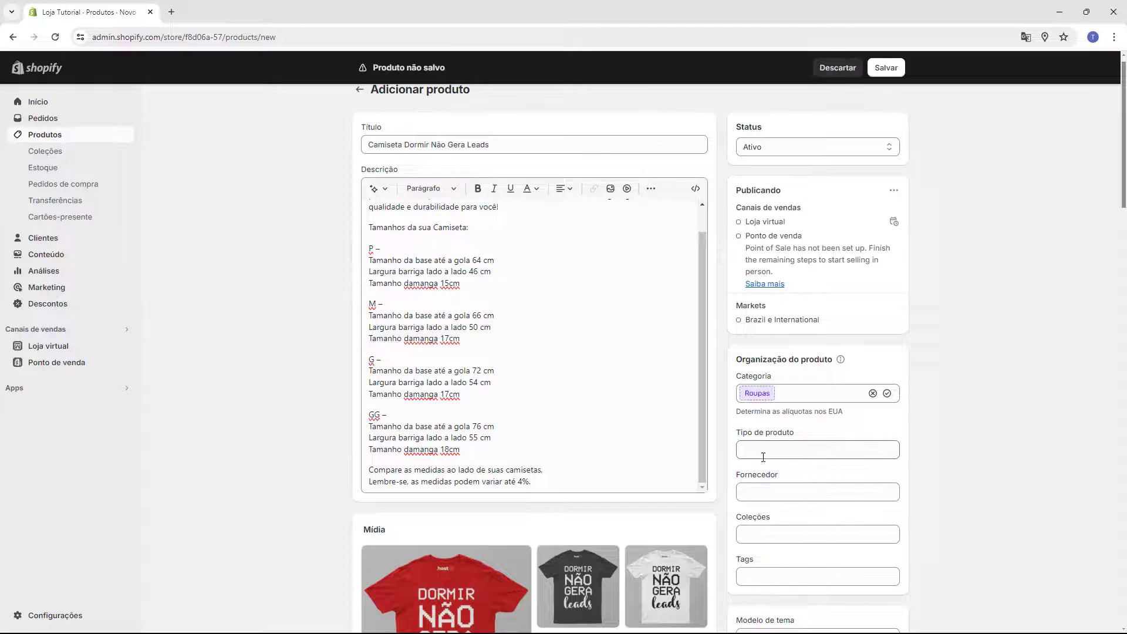
pyautogui.click(816, 393)
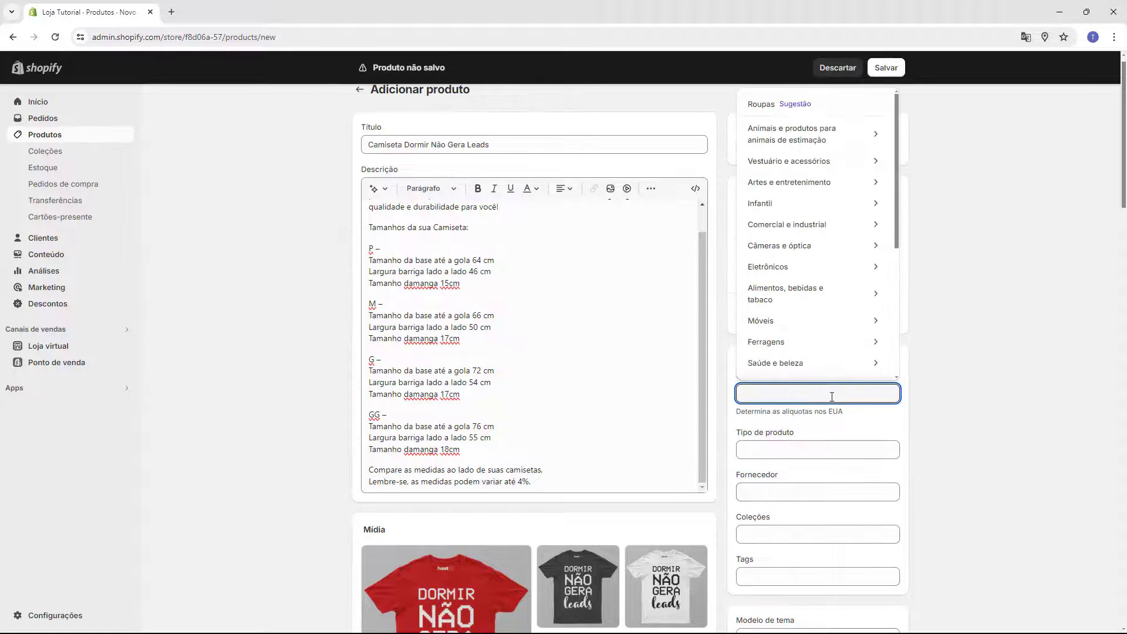
pyautogui.write('cami')
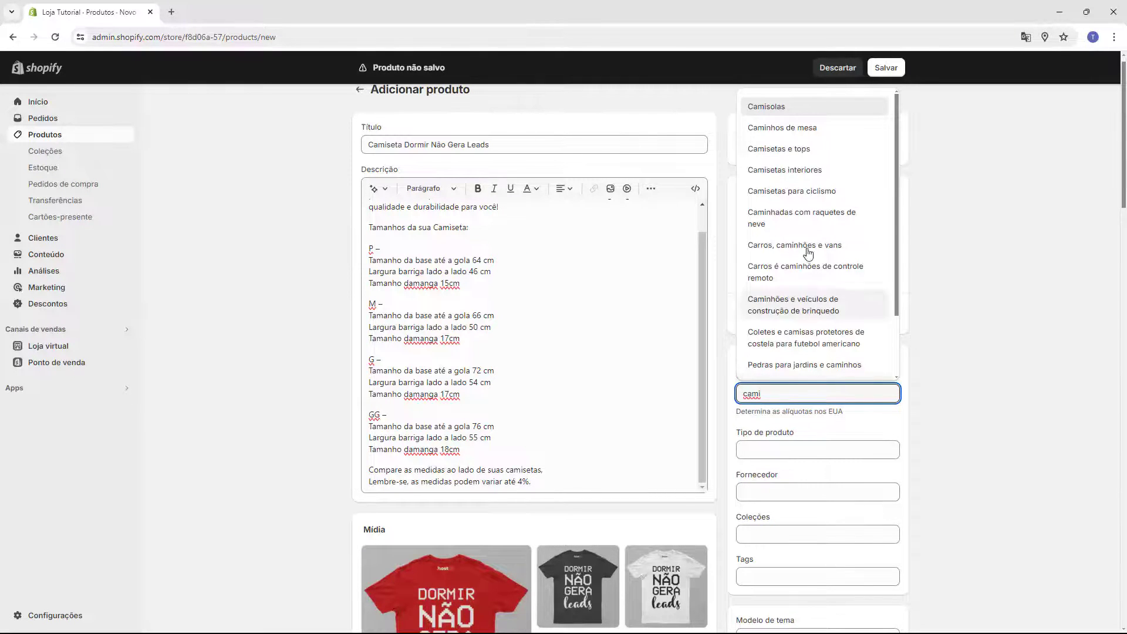
pyautogui.click(805, 153)
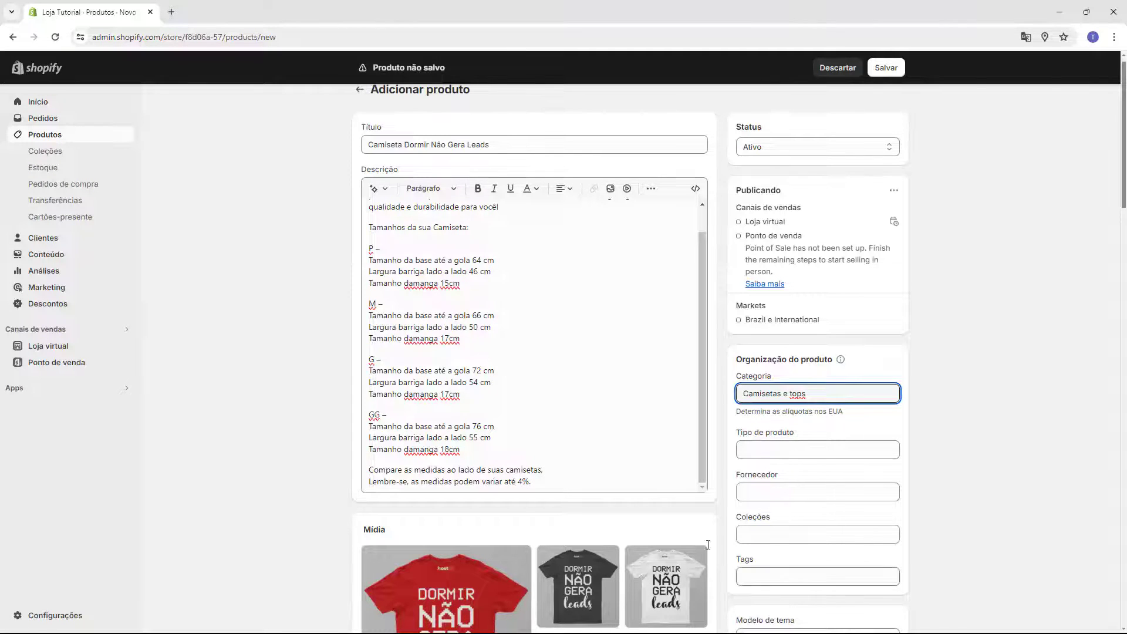
# Step: Check the rest of the product form and save the new product
pyautogui.scroll(-3, 436, 337)
pyautogui.scroll(-15, 435, 336)
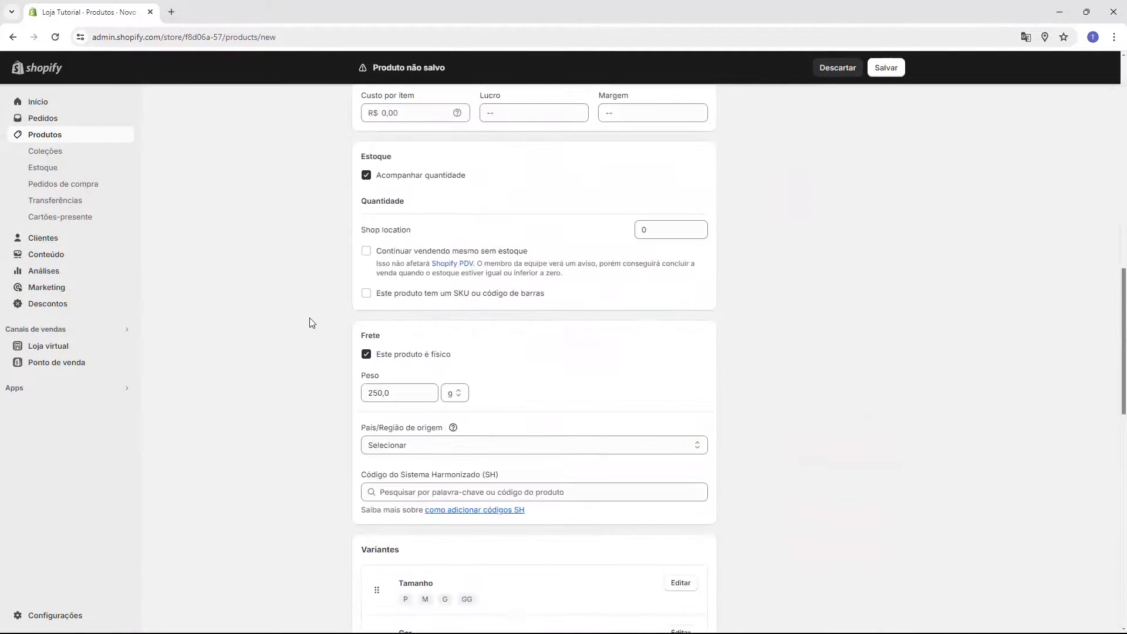
pyautogui.scroll(15, 627, 382)
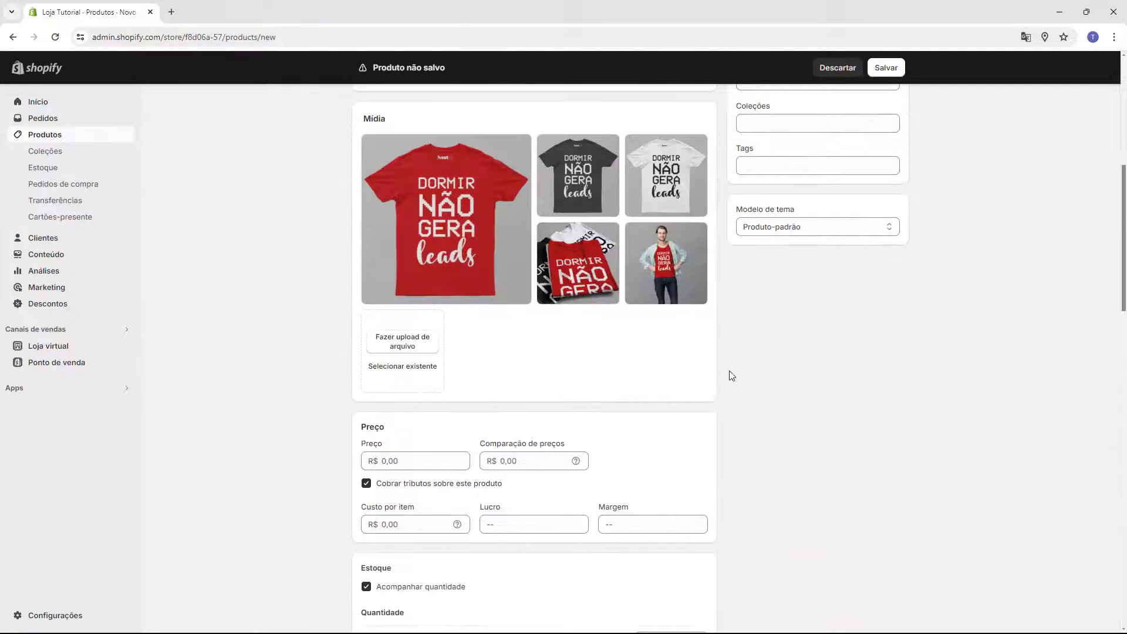
pyautogui.click(886, 69)
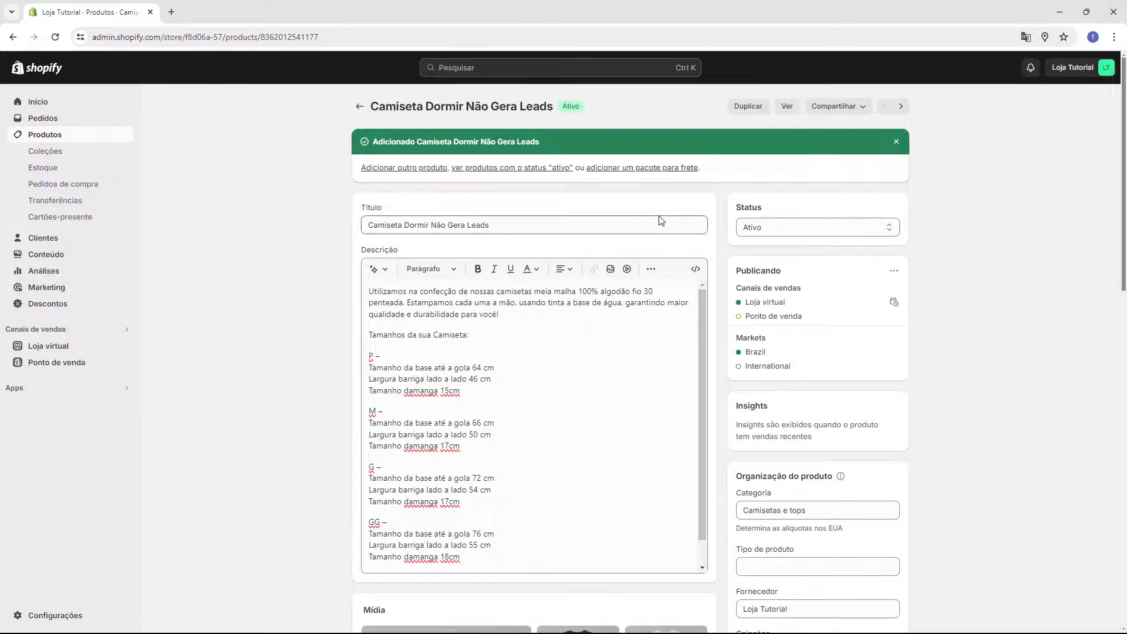
# Step: Open the saved product's online store page and preview sizes M, G and GG
pyautogui.click(787, 106)
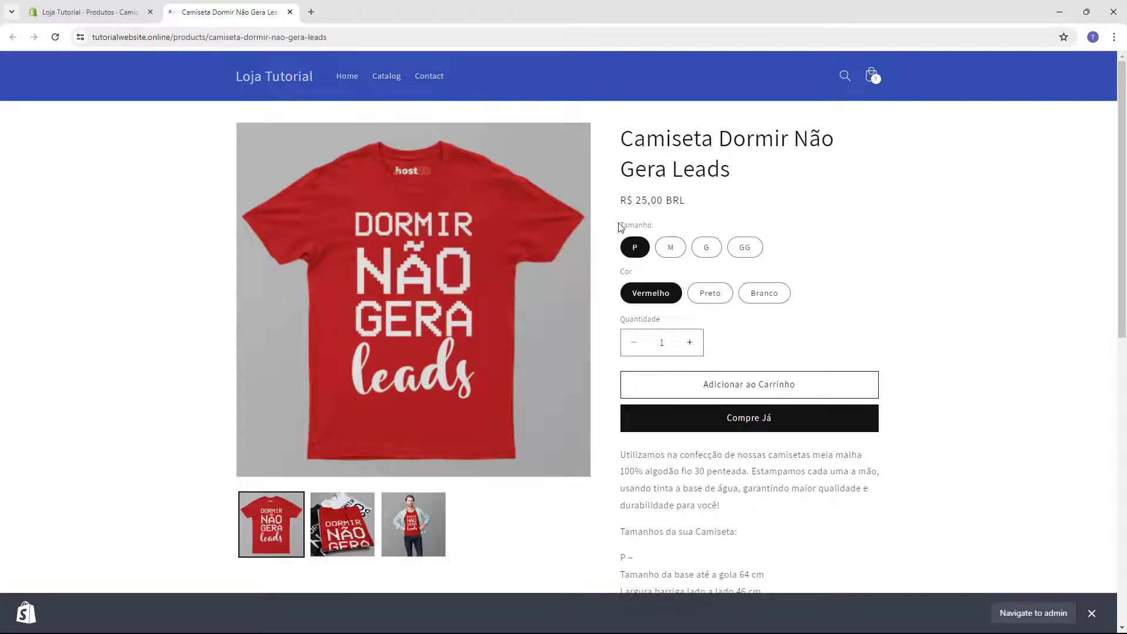
pyautogui.moveTo(621, 227); pyautogui.dragTo(672, 230)
pyautogui.click(631, 139)
pyautogui.click(668, 251)
pyautogui.click(699, 253)
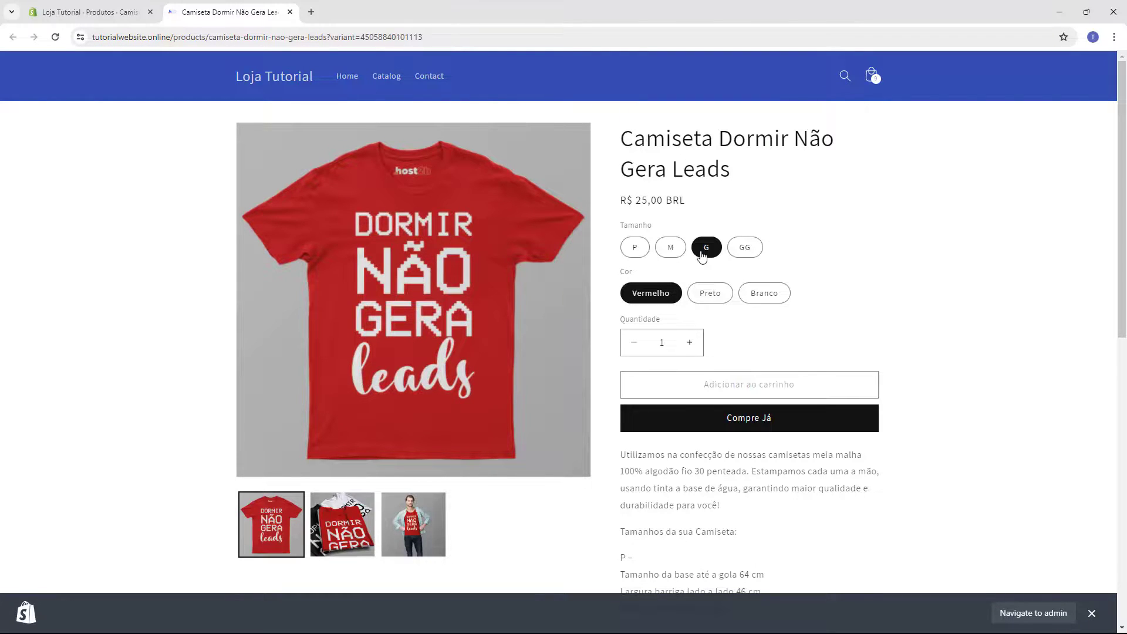
pyautogui.click(744, 250)
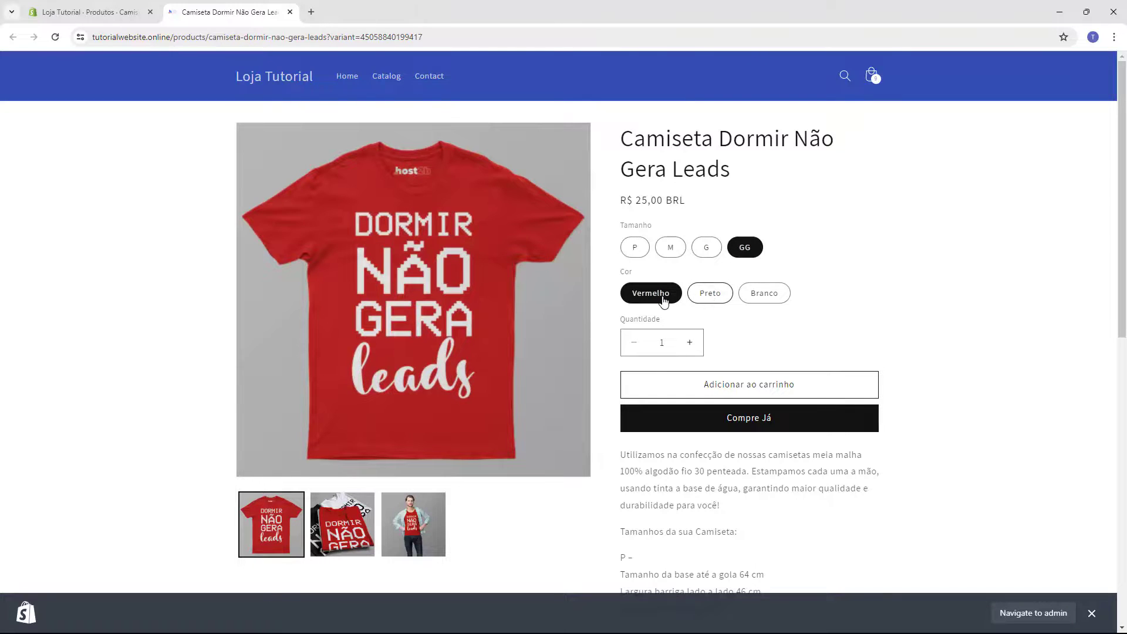
# Step: Preview the Preto and Branco colours of the shirt in size GG on the store page
pyautogui.click(707, 301)
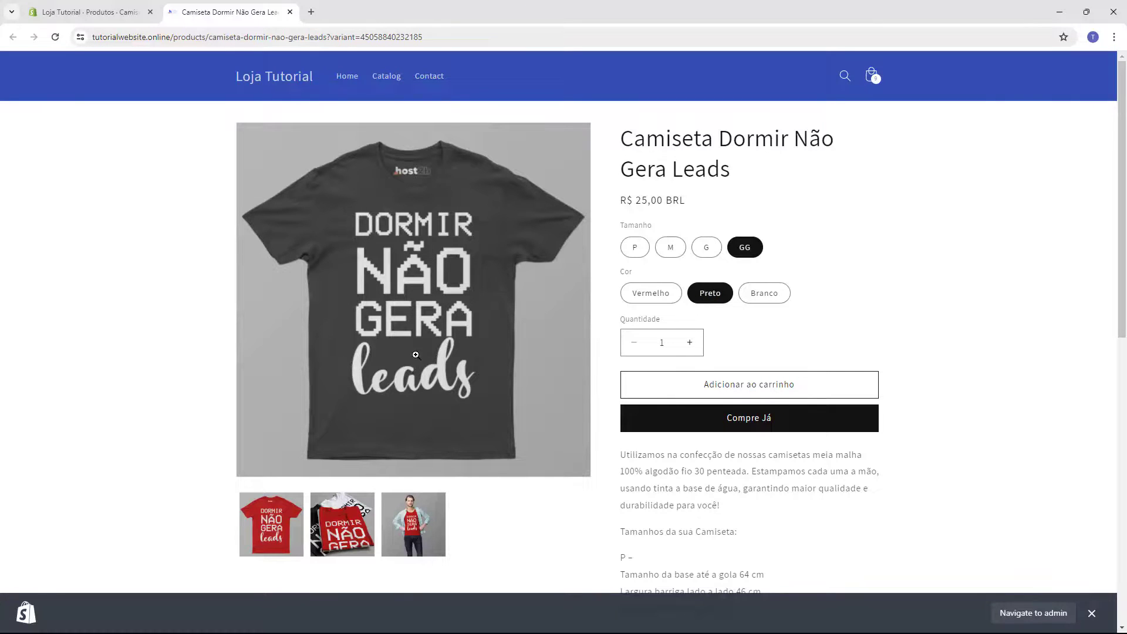
pyautogui.scroll(-1, 352, 318)
pyautogui.scroll(1, 352, 318)
pyautogui.click(763, 295)
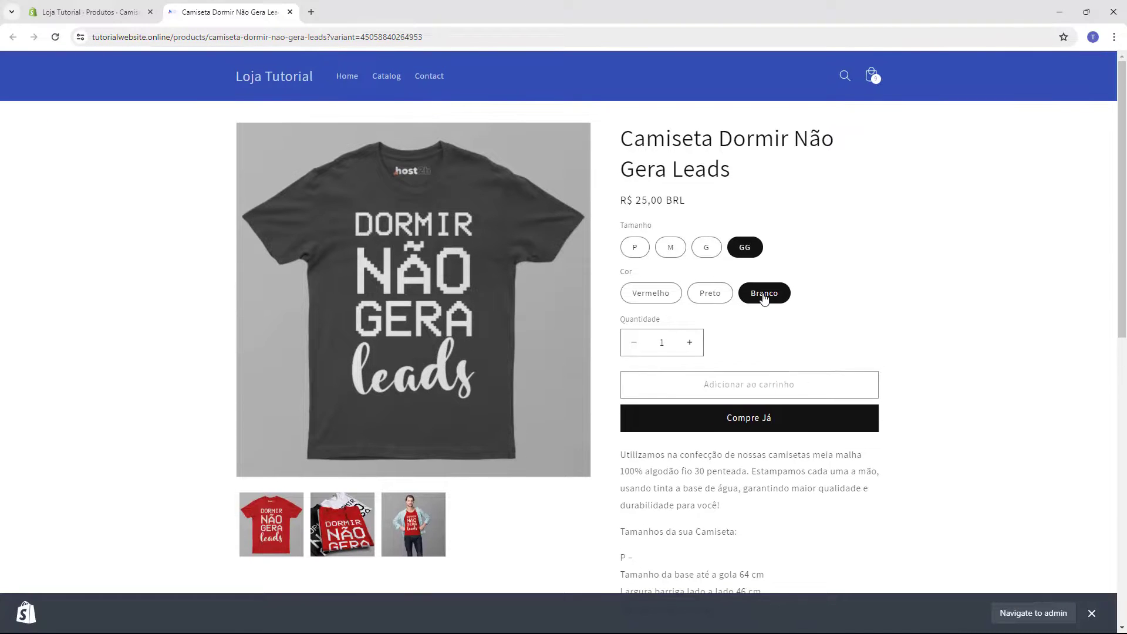
# Step: Preview the Branco shirt in sizes P, M and G, and the Preto and Vermelho colours in size P
pyautogui.click(637, 251)
pyautogui.click(670, 250)
pyautogui.click(707, 250)
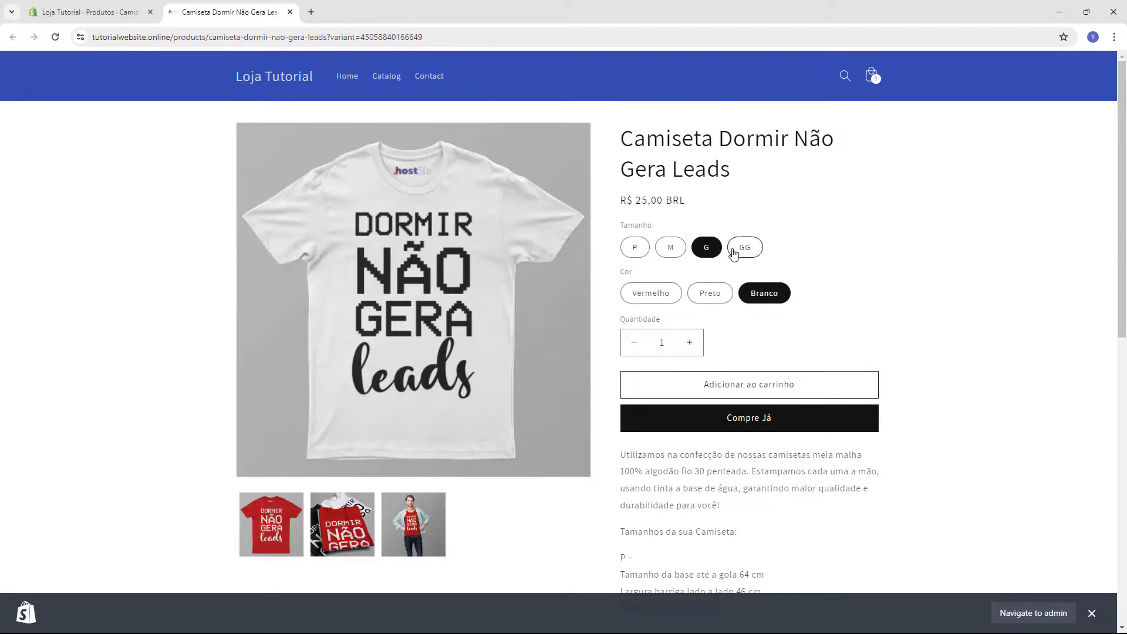
pyautogui.click(666, 252)
pyautogui.click(634, 247)
pyautogui.click(711, 292)
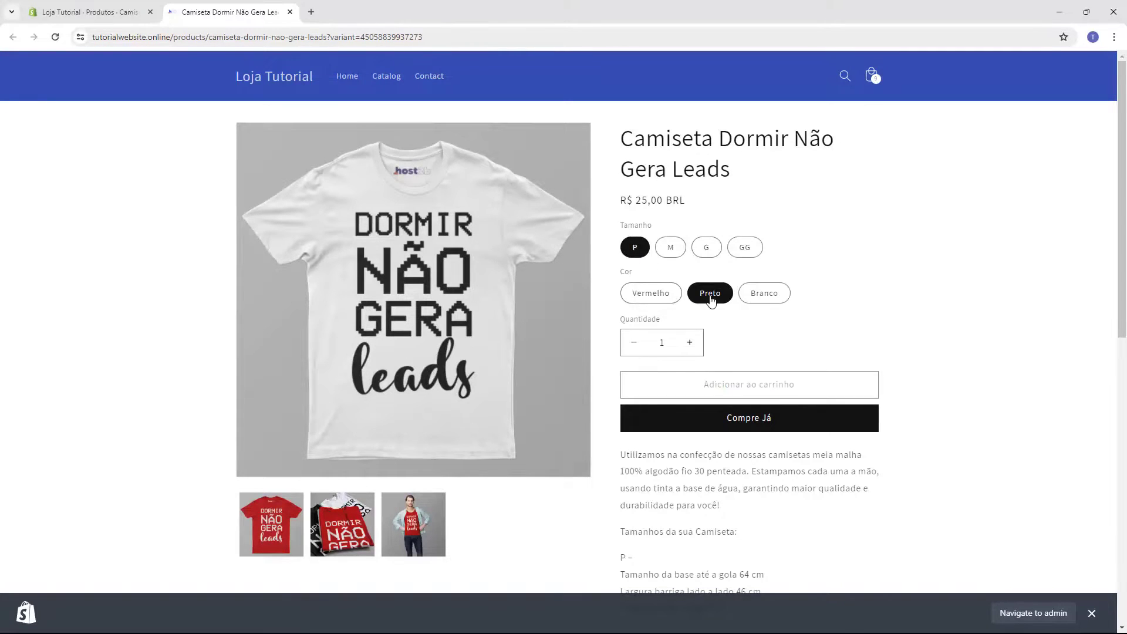
pyautogui.click(655, 295)
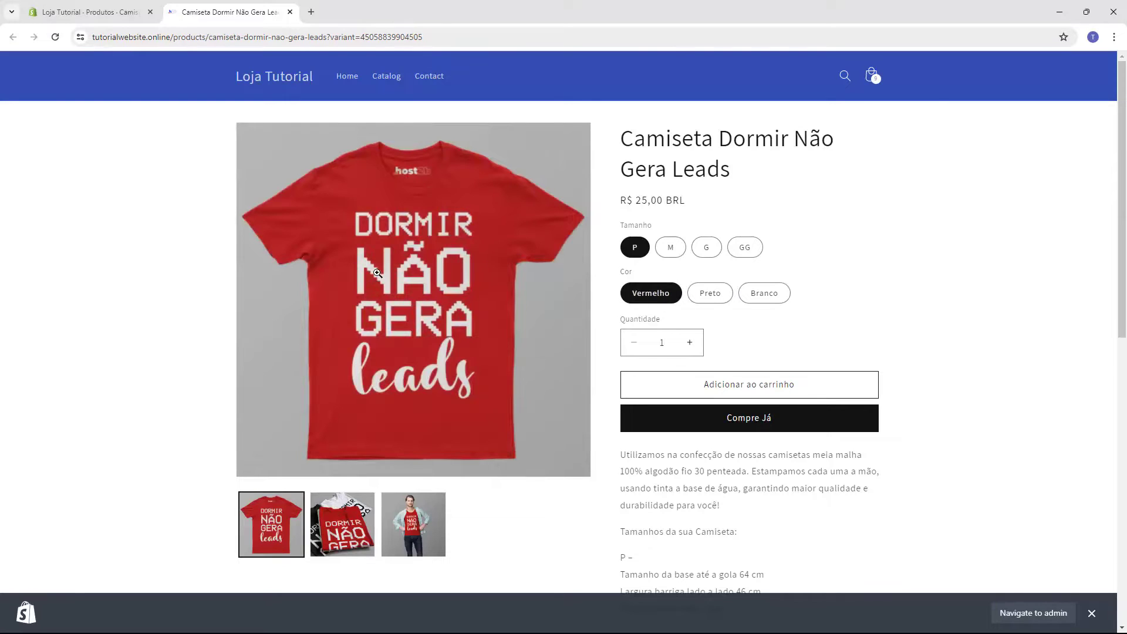